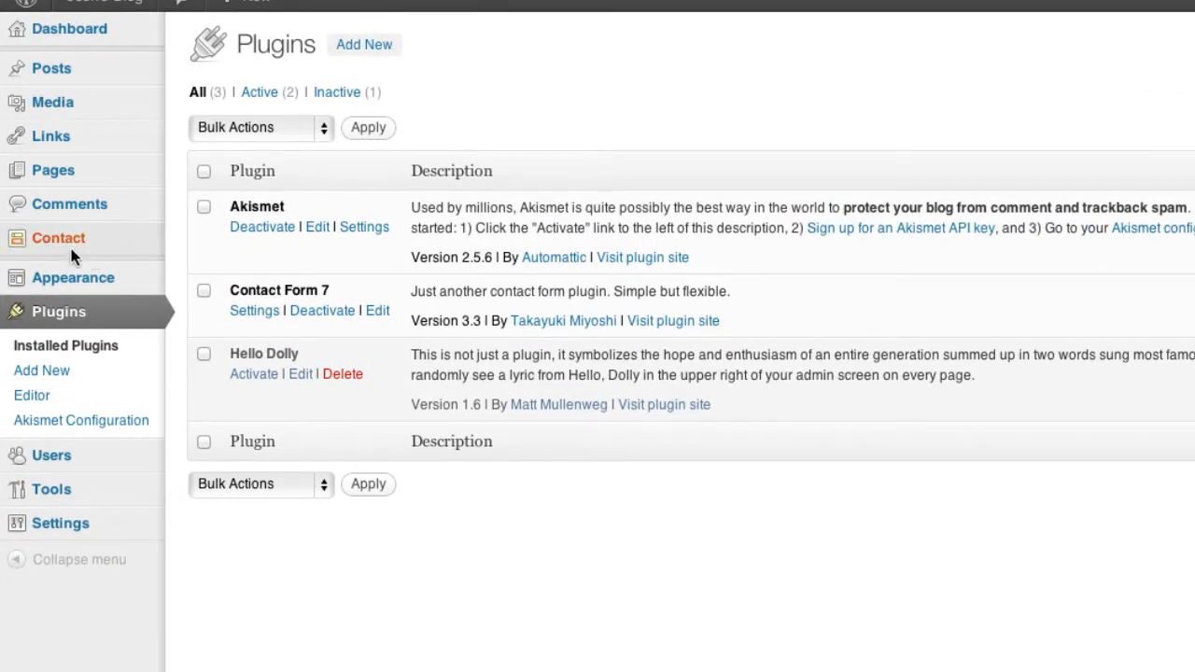
# - Open the Contact Form 7 settings and rename the existing contact form "Contact Page Form"
pyautogui.click(66, 248)
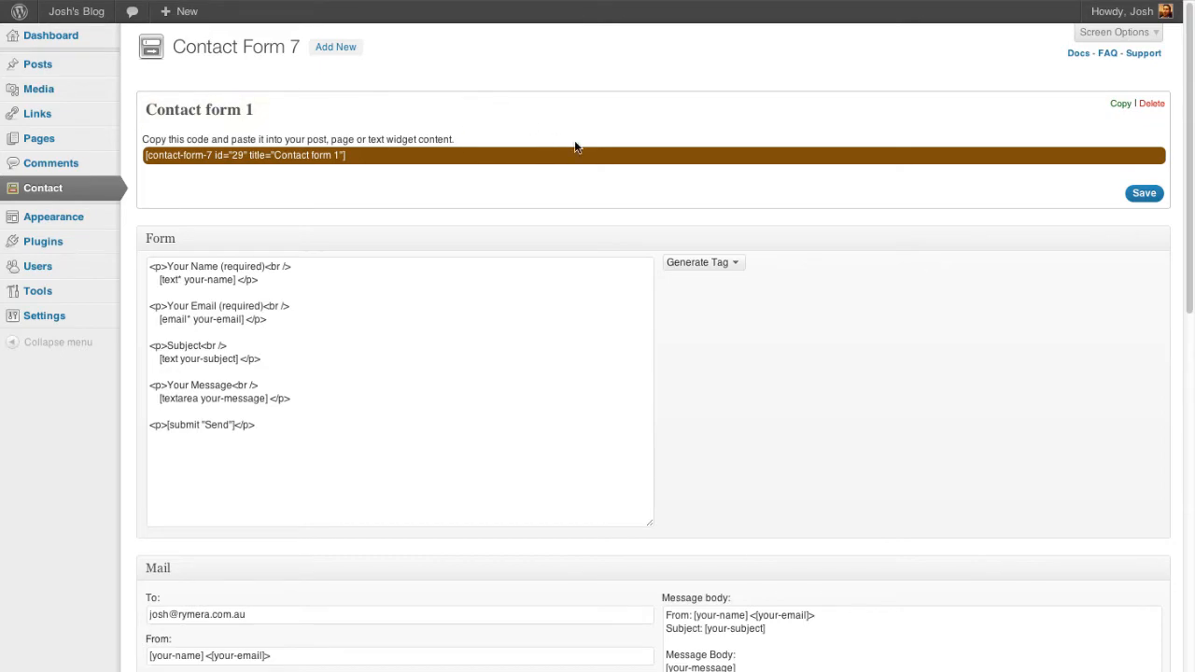
pyautogui.click(247, 110)
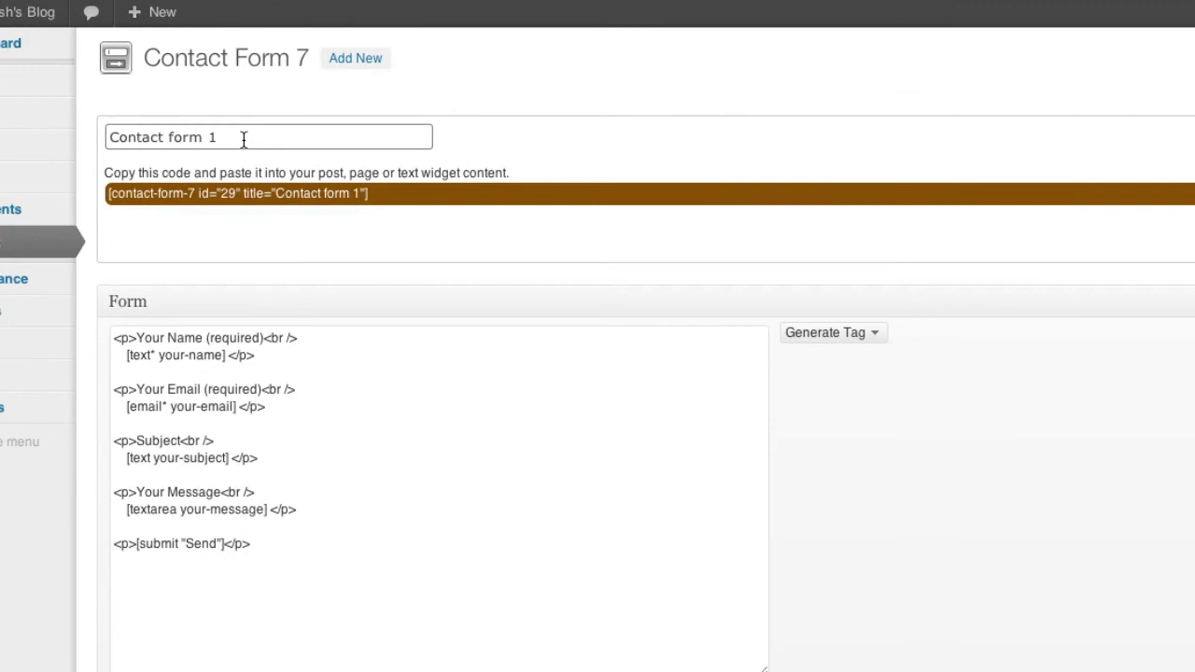
pyautogui.moveTo(243, 139); pyautogui.dragTo(47, 125)
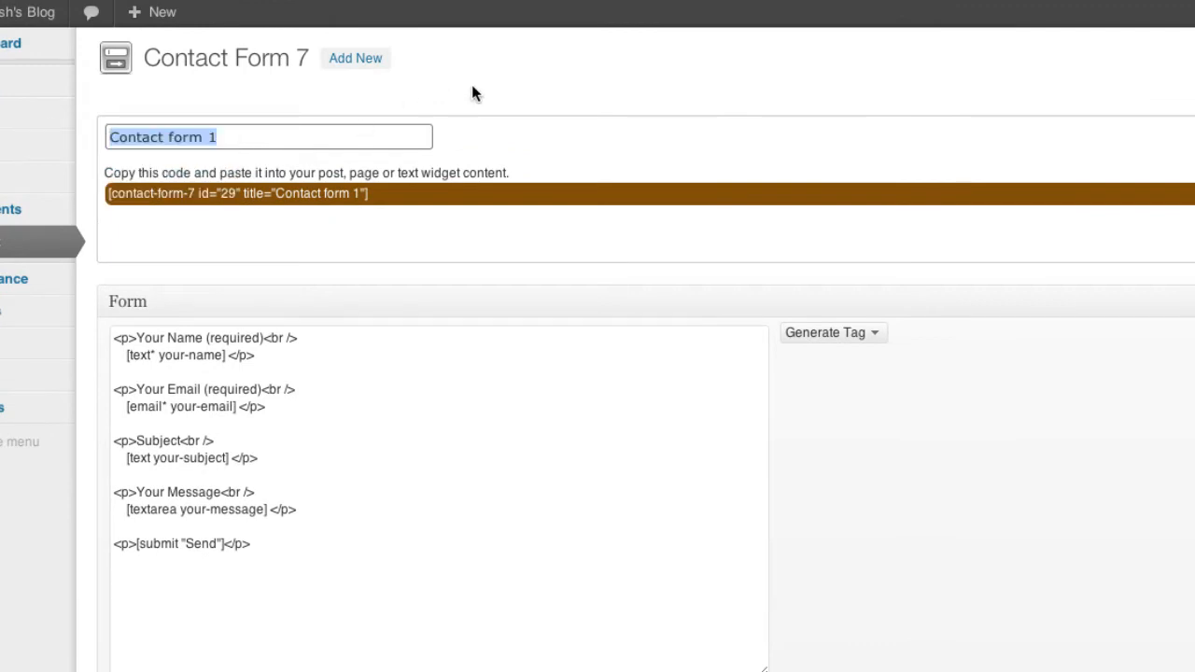
pyautogui.write('Contac tPa')
pyautogui.press('BackSpace')
pyautogui.press('BackSpace')
pyautogui.press('BackSpace')
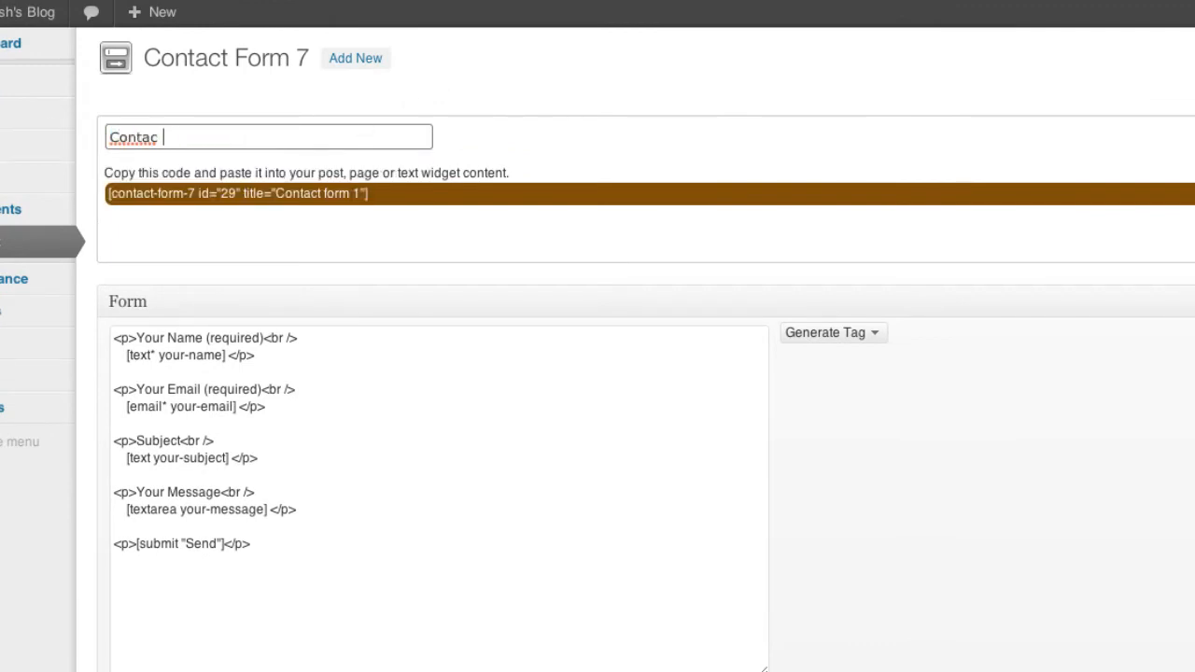
pyautogui.press('BackSpace')
pyautogui.write('t Page C')
pyautogui.press('BackSpace')
pyautogui.write('Form')
pyautogui.click(563, 131)
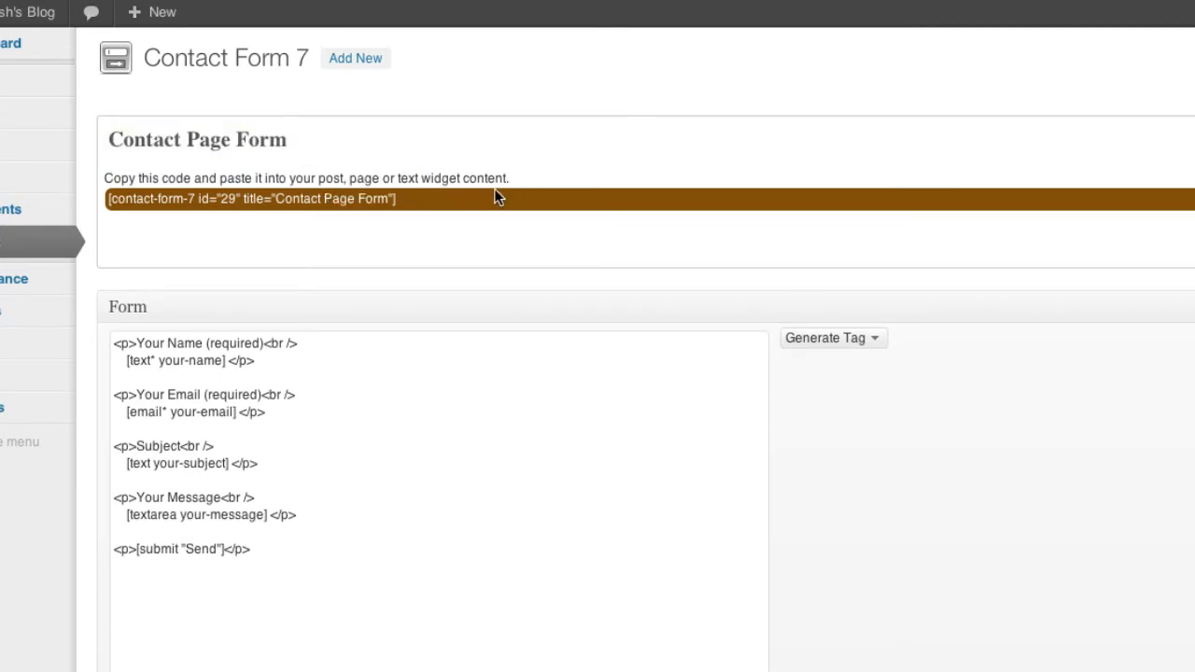
# - Examine the form template's markup, including the paragraph tags and the Your Name field block
pyautogui.click(320, 356)
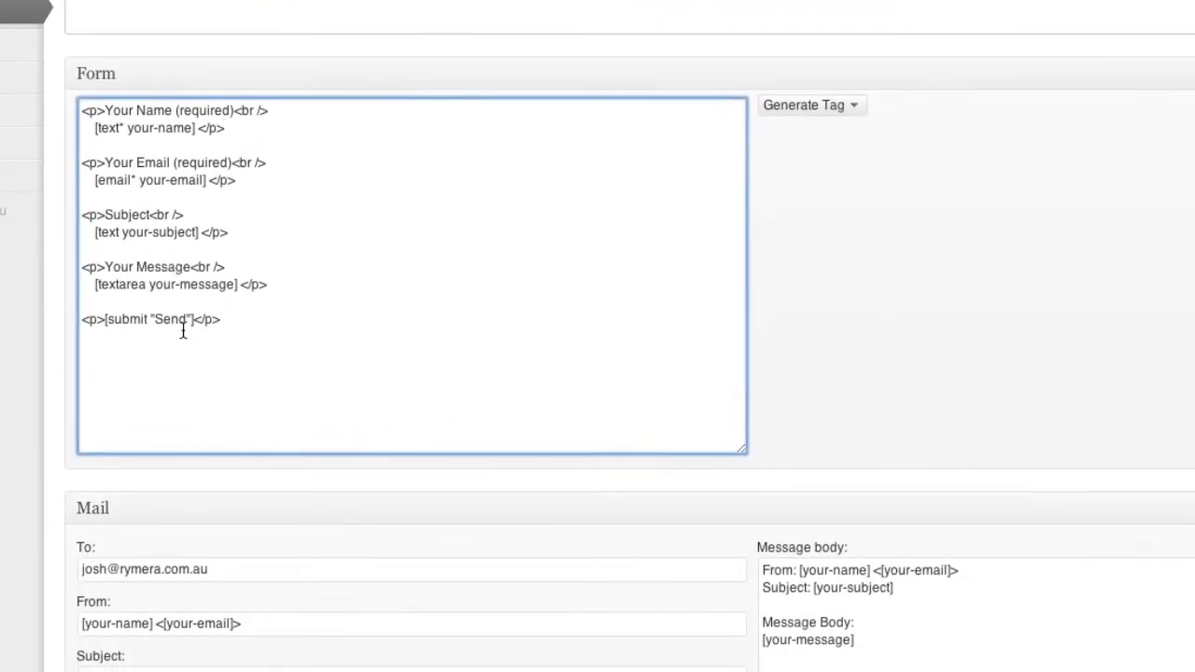
pyautogui.click(239, 325)
pyautogui.moveTo(333, 361); pyautogui.dragTo(76, 120)
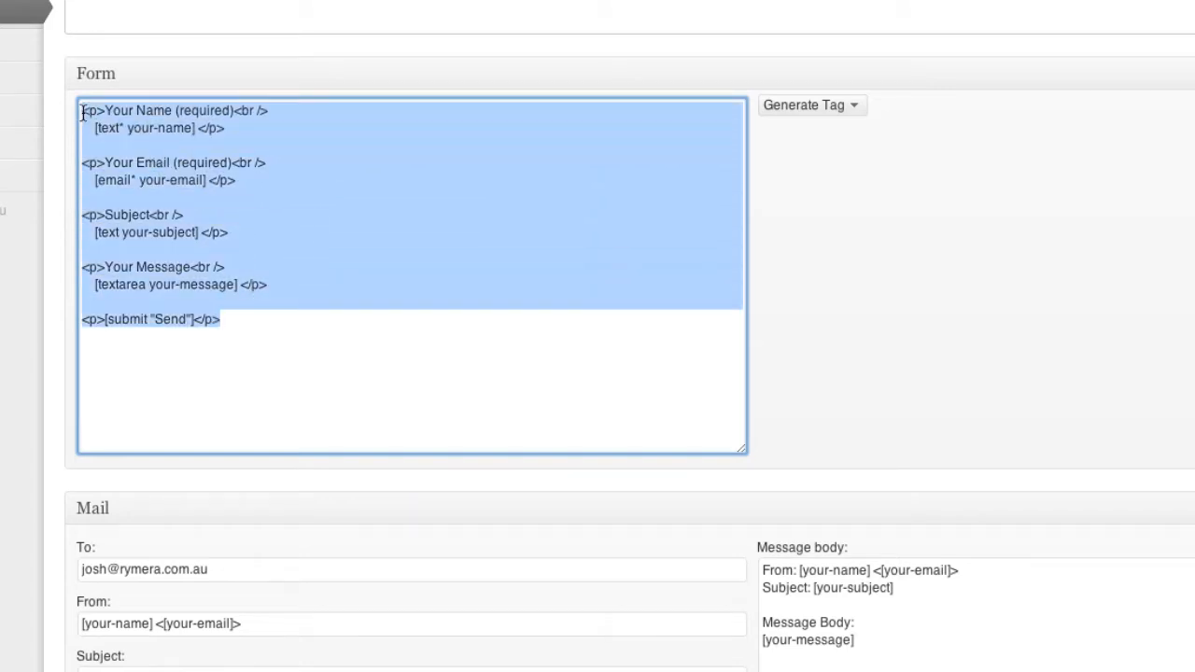
pyautogui.click(83, 112)
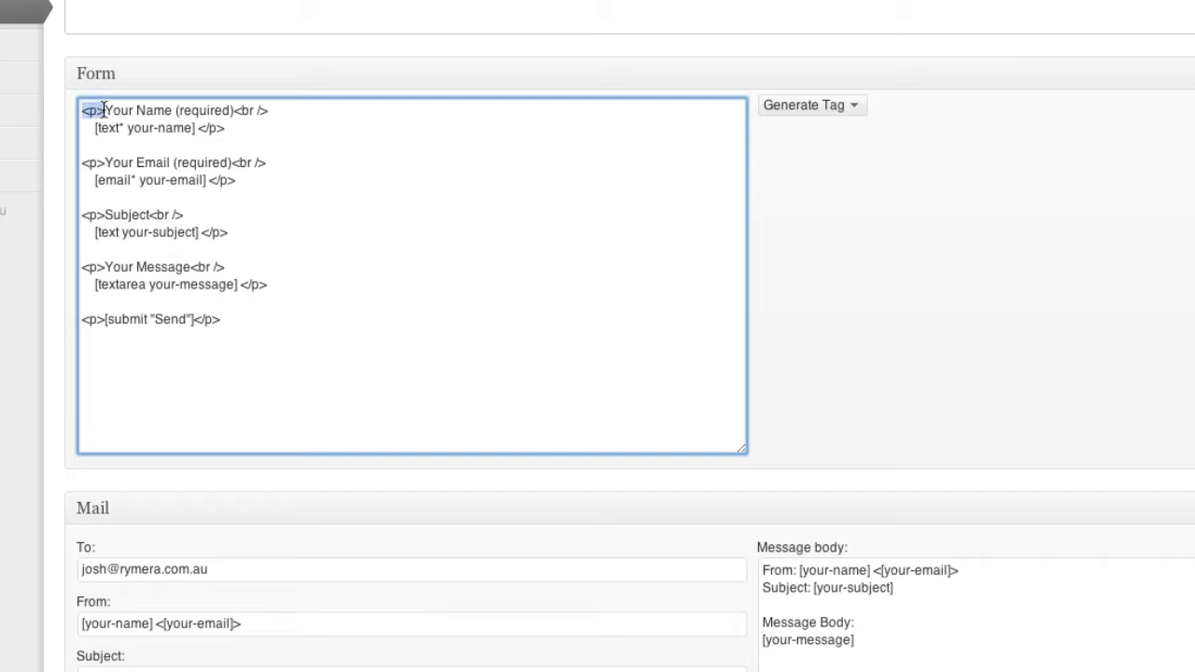
pyautogui.click(233, 127)
pyautogui.moveTo(236, 128); pyautogui.dragTo(62, 102)
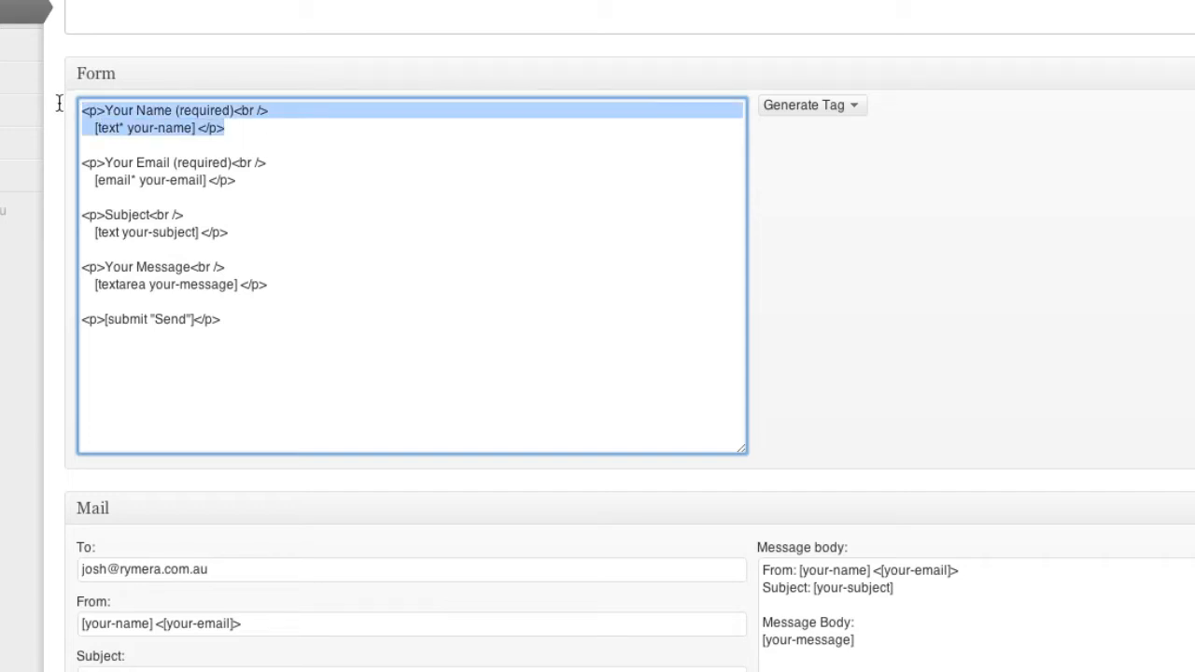
pyautogui.click(245, 128)
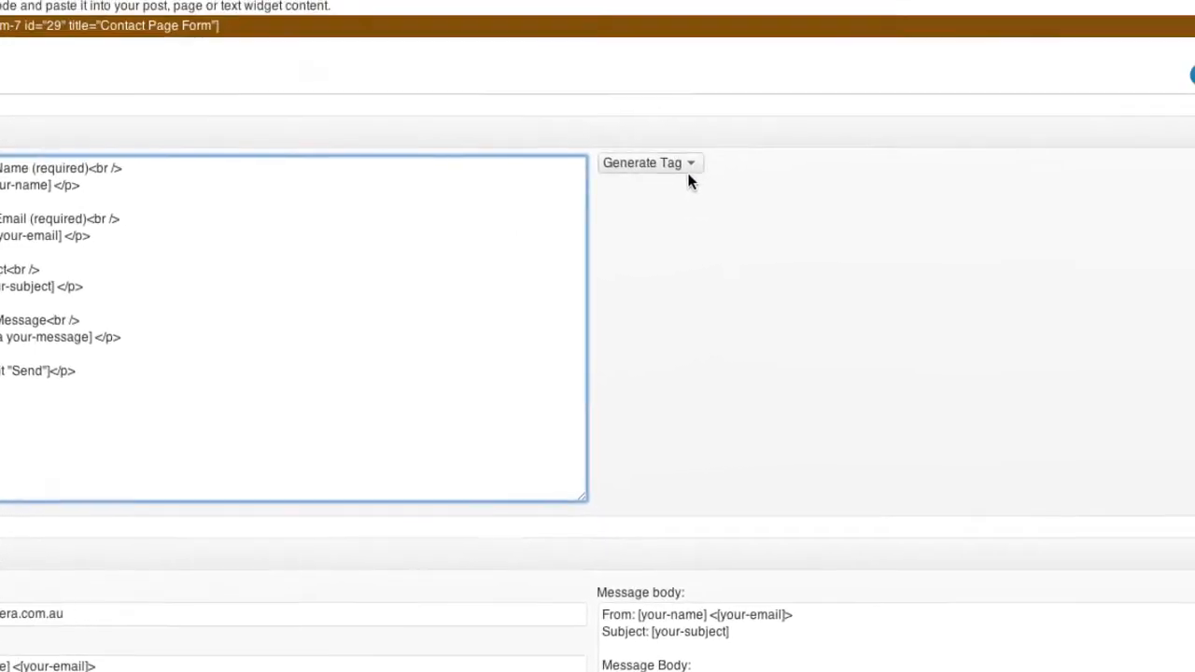
# - Generate a drop-down menu tag with the choices Question, Support and Other, and a blank item as the first option
pyautogui.click(846, 108)
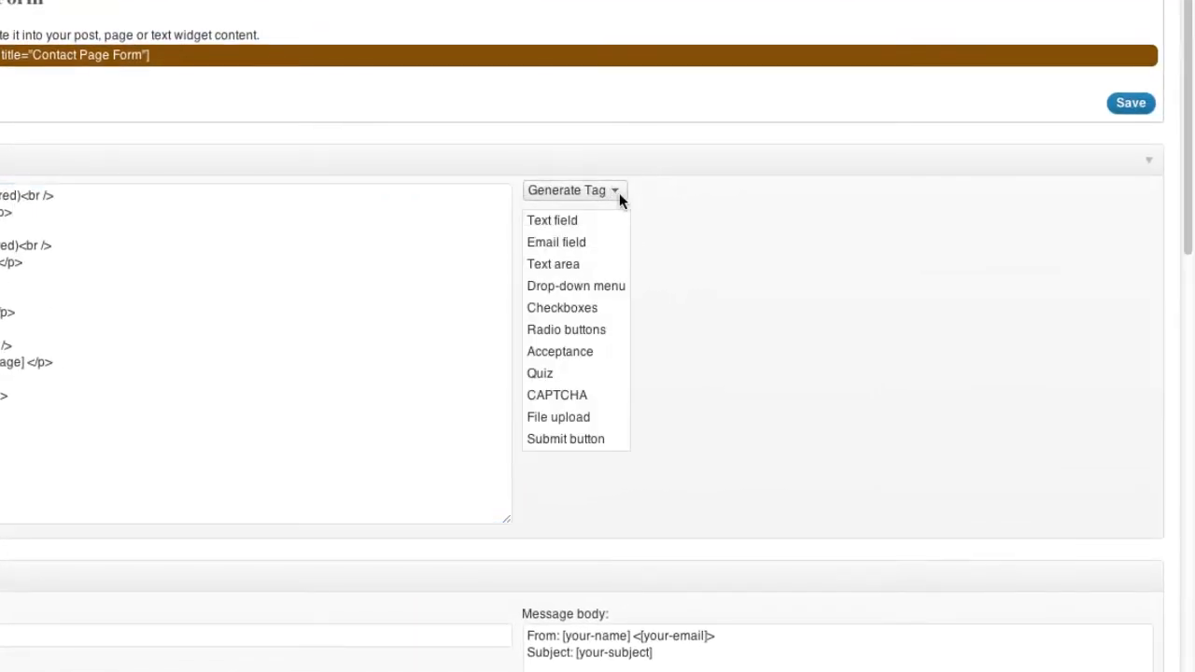
pyautogui.click(608, 287)
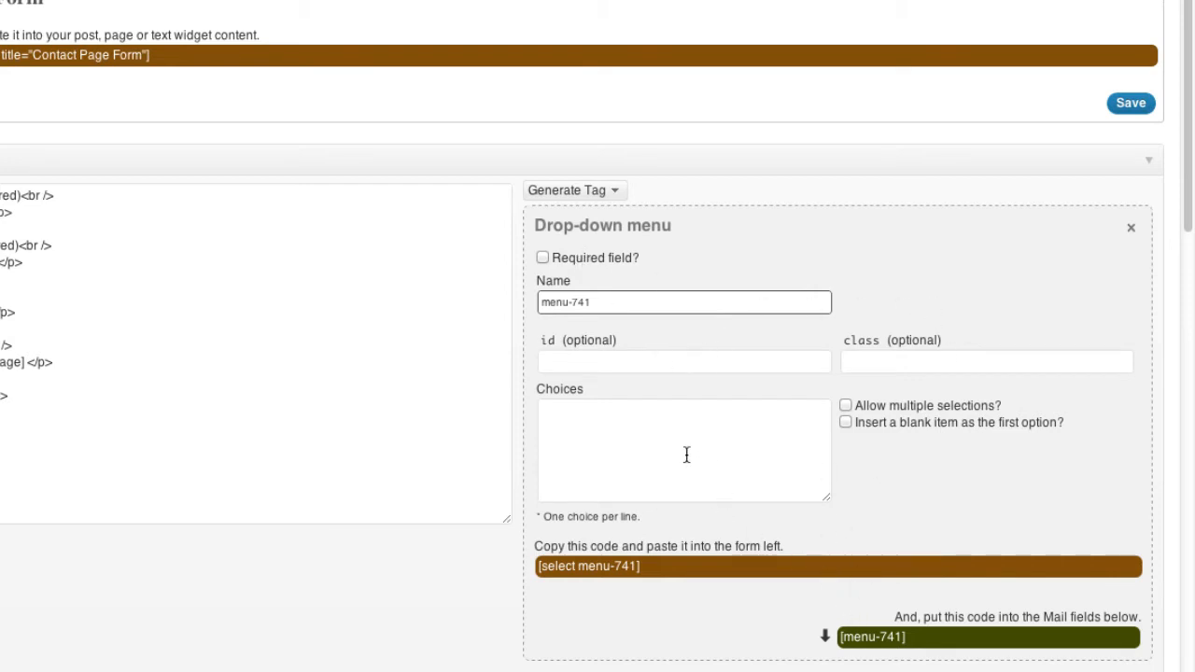
pyautogui.click(588, 455)
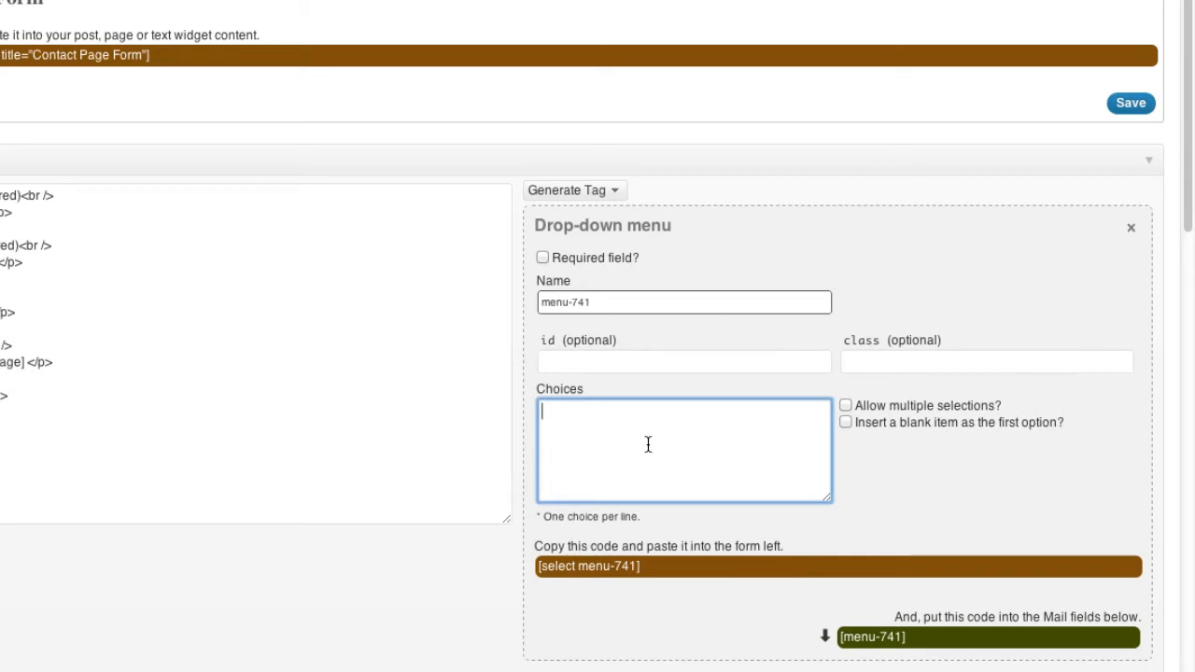
pyautogui.write('Question')
pyautogui.press('Return')
pyautogui.write('Support')
pyautogui.press('Return')
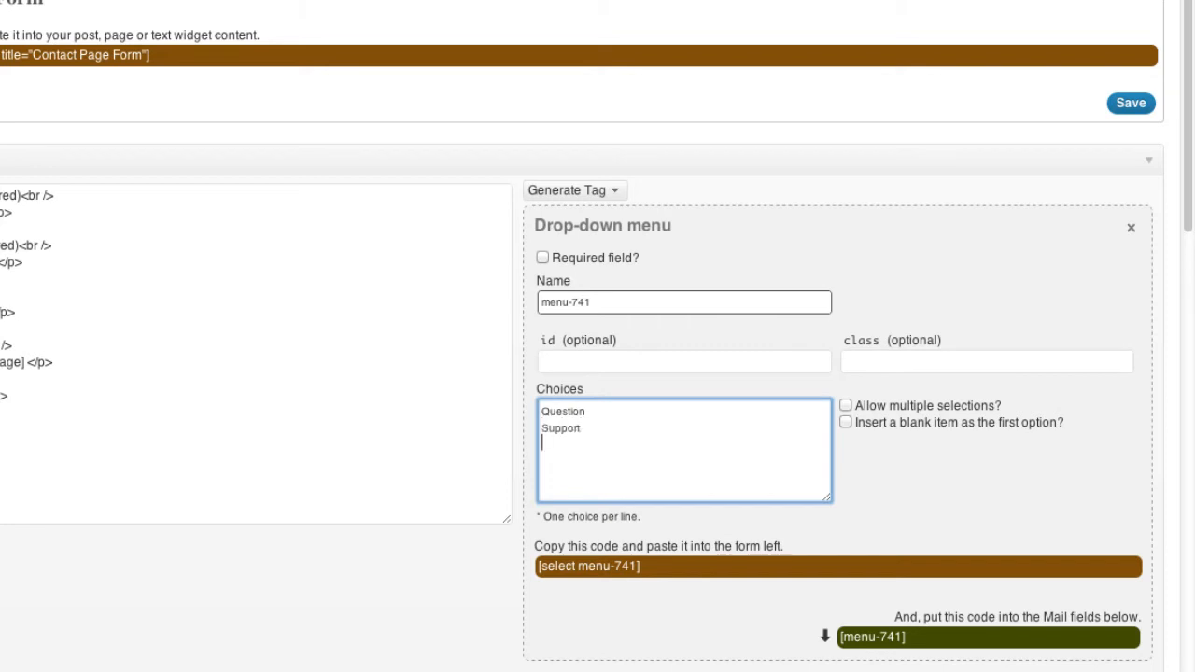
pyautogui.write('Soemthing')
pyautogui.press('BackSpace')
pyautogui.press('BackSpace')
pyautogui.press('BackSpace')
pyautogui.press('BackSpace')
pyautogui.press('BackSpace')
pyautogui.press('BackSpace')
pyautogui.press('BackSpace')
pyautogui.press('BackSpace')
pyautogui.press('BackSpace')
pyautogui.write('Other')
pyautogui.click(844, 423)
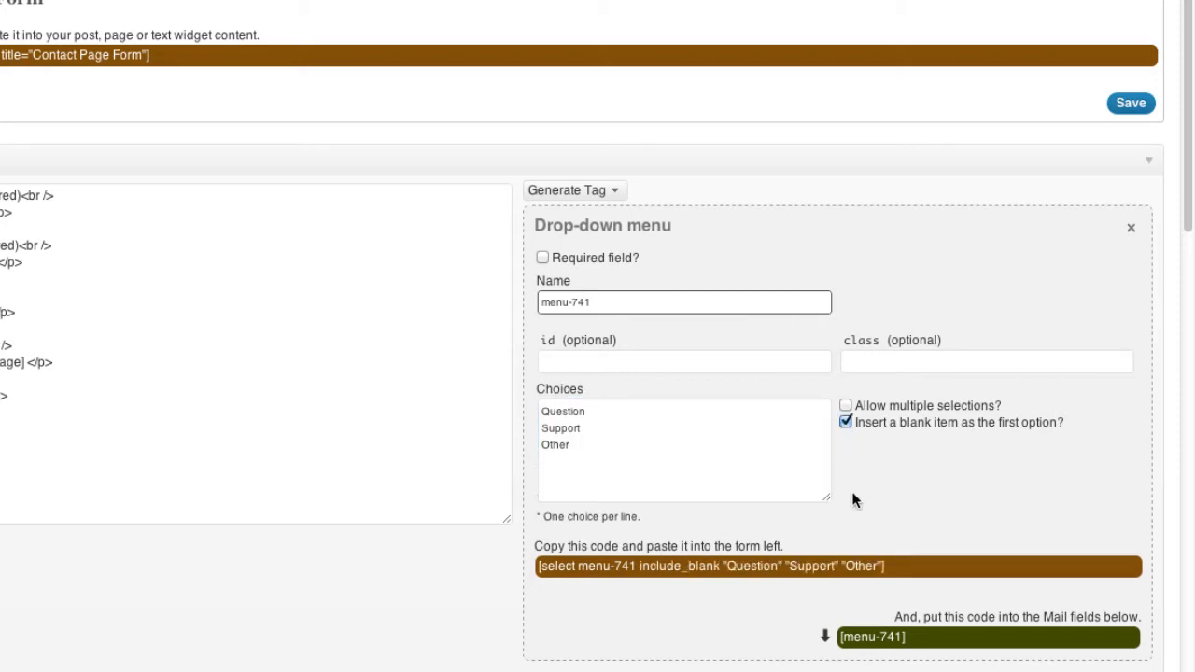
# - Copy the generated drop-down tag into the form template on its own line between the email and subject blocks
pyautogui.click(539, 566)
pyautogui.click(539, 566)
pyautogui.moveTo(896, 566); pyautogui.dragTo(539, 566)
pyautogui.rightClick(558, 562)
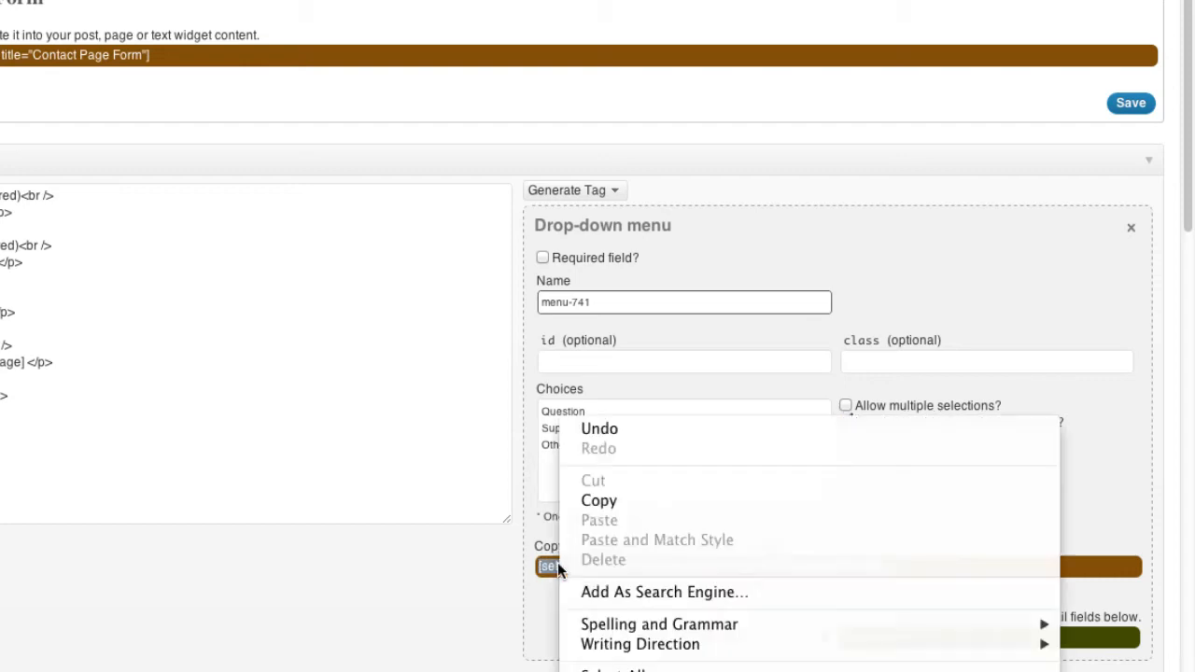
pyautogui.click(586, 505)
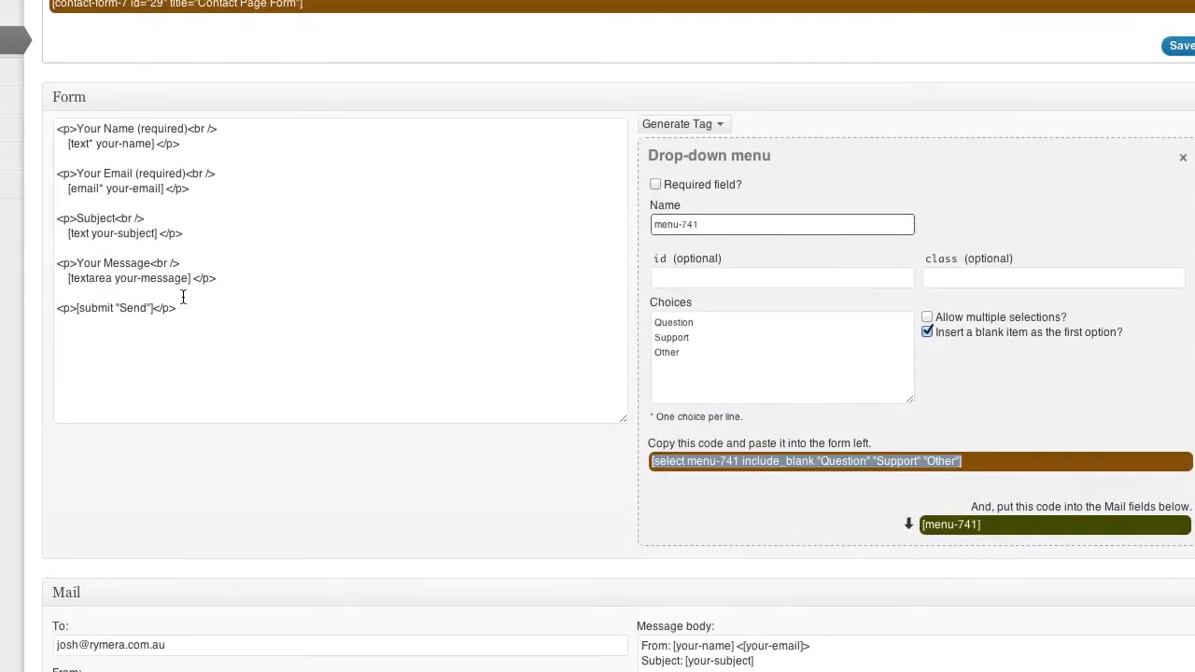
pyautogui.click(147, 250)
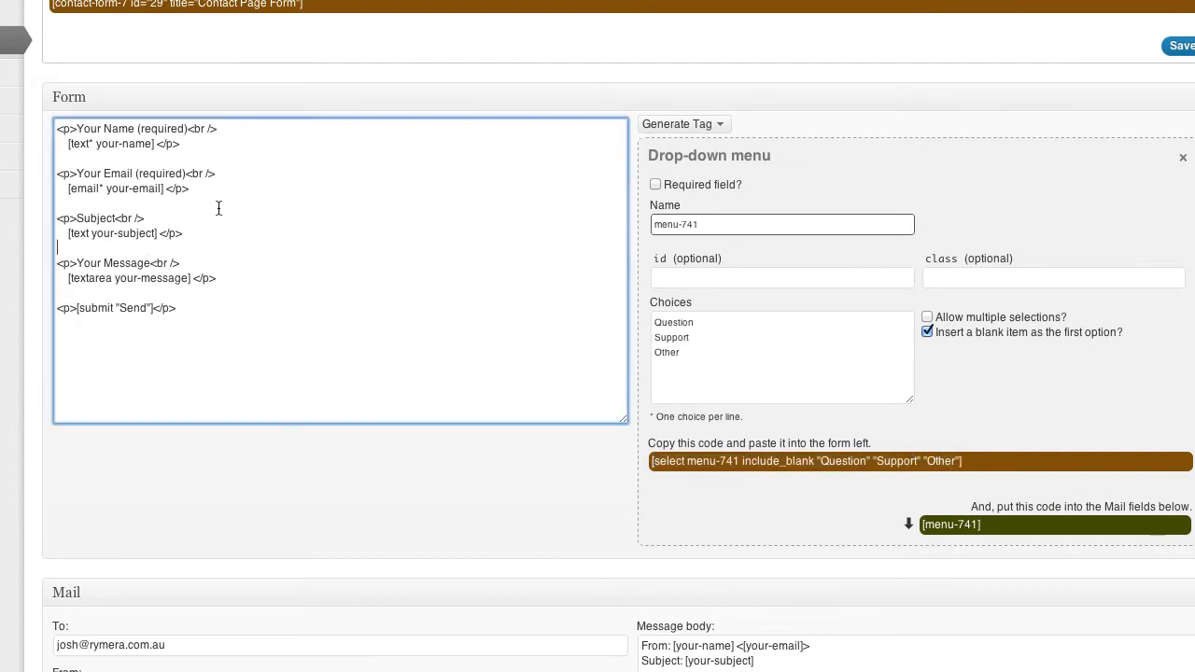
pyautogui.press('Return')
pyautogui.press('Return')
pyautogui.press('Up')
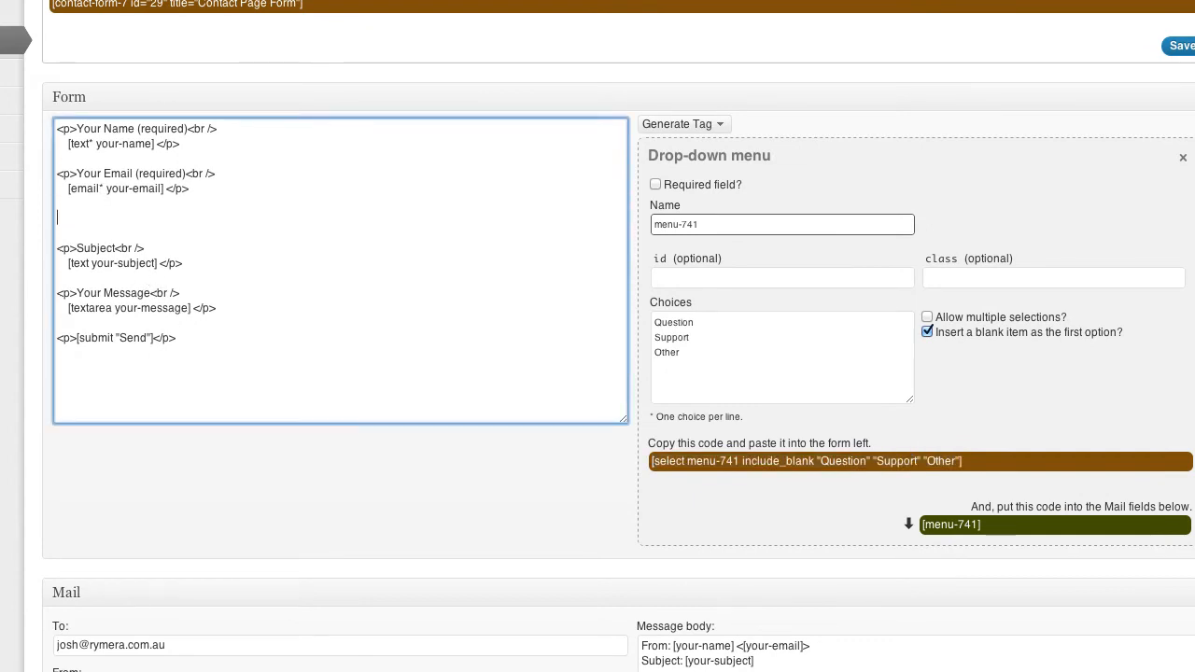
pyautogui.hotkey('ctrl', 'v')
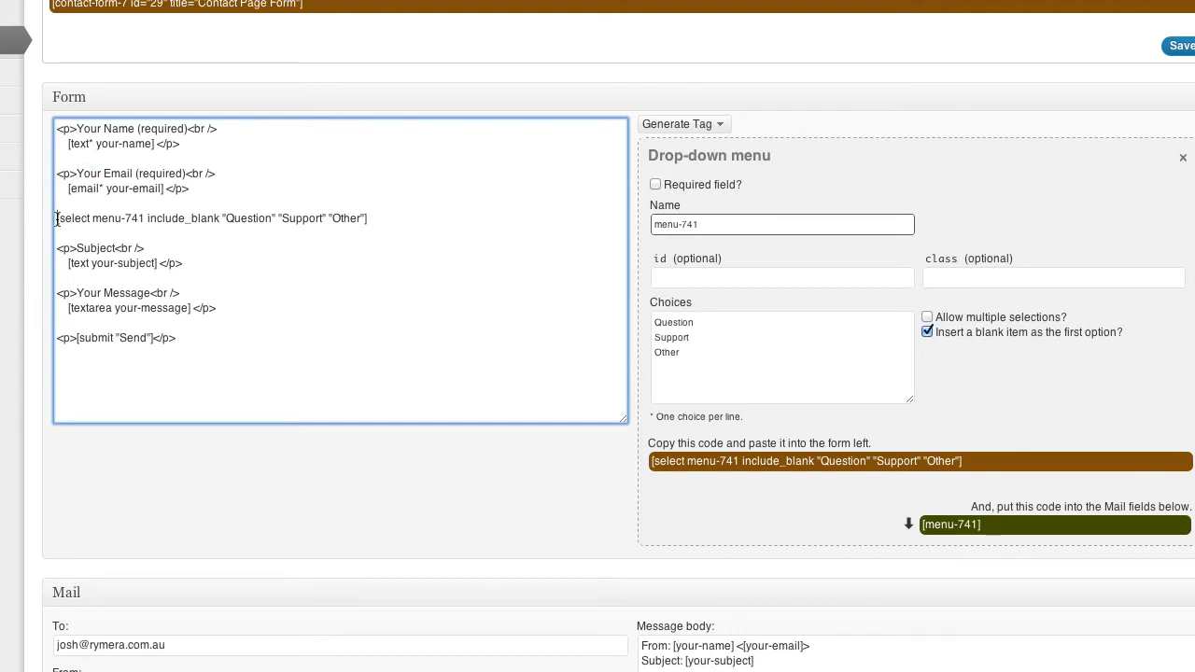
# - Wrap the drop-down tag in the form template in opening <p> and closing </p> tags
pyautogui.moveTo(57, 218); pyautogui.dragTo(370, 221)
pyautogui.click(370, 220)
pyautogui.moveTo(76, 174); pyautogui.dragTo(53, 176)
pyautogui.hotkey('ctrl', 'c')
pyautogui.click(56, 218)
pyautogui.hotkey('ctrl', 'v')
pyautogui.moveTo(166, 189); pyautogui.dragTo(191, 188)
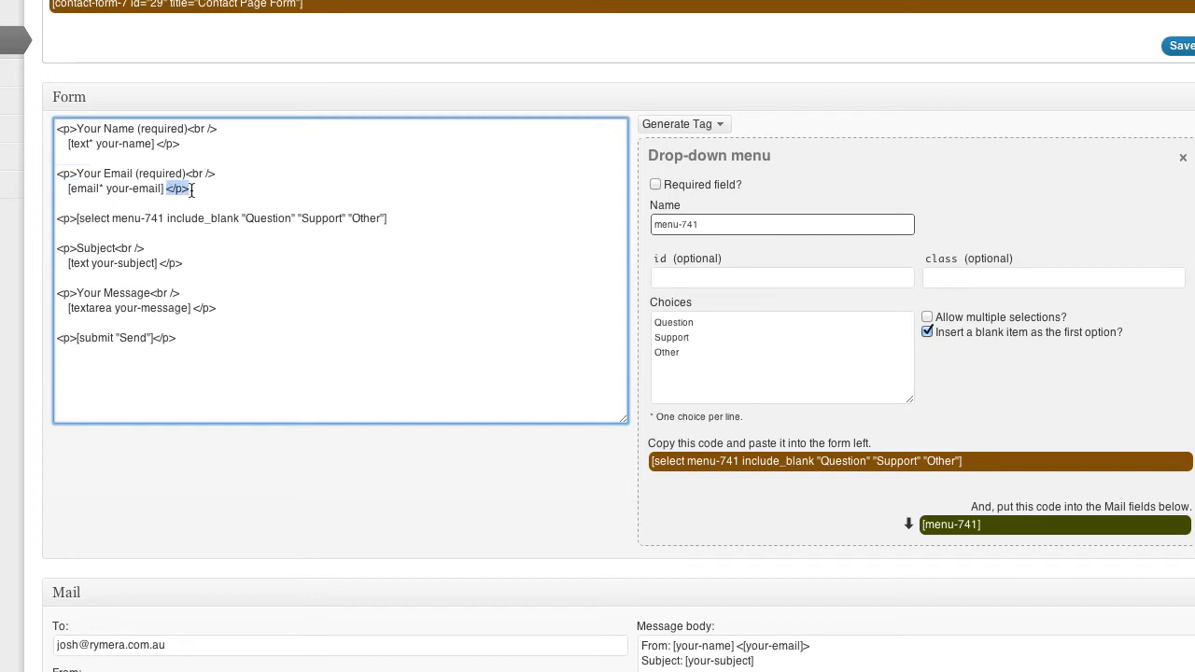
pyautogui.hotkey('ctrl', 'c')
pyautogui.click(392, 218)
pyautogui.hotkey('ctrl', 'v')
# - Label the drop-down "What are you contacting me about?" followed by <br />, with the select tag on the line below
pyautogui.moveTo(216, 174); pyautogui.dragTo(77, 174)
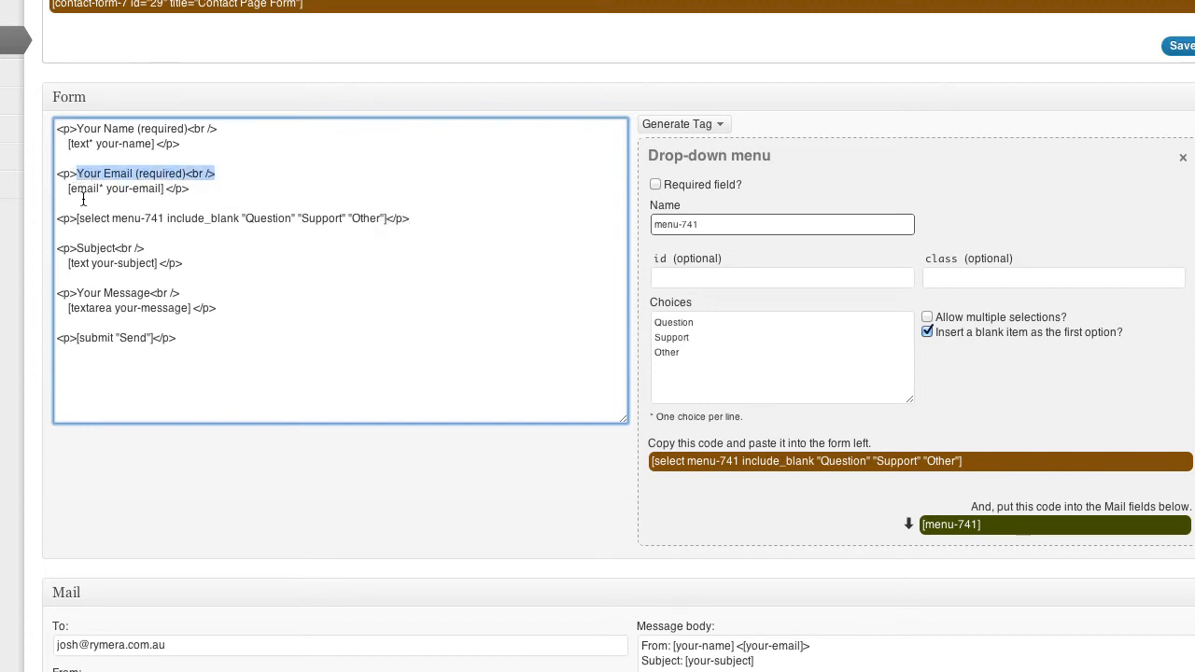
pyautogui.hotkey('ctrl', 'c')
pyautogui.click(77, 219)
pyautogui.hotkey('ctrl', 'v')
pyautogui.press('Return')
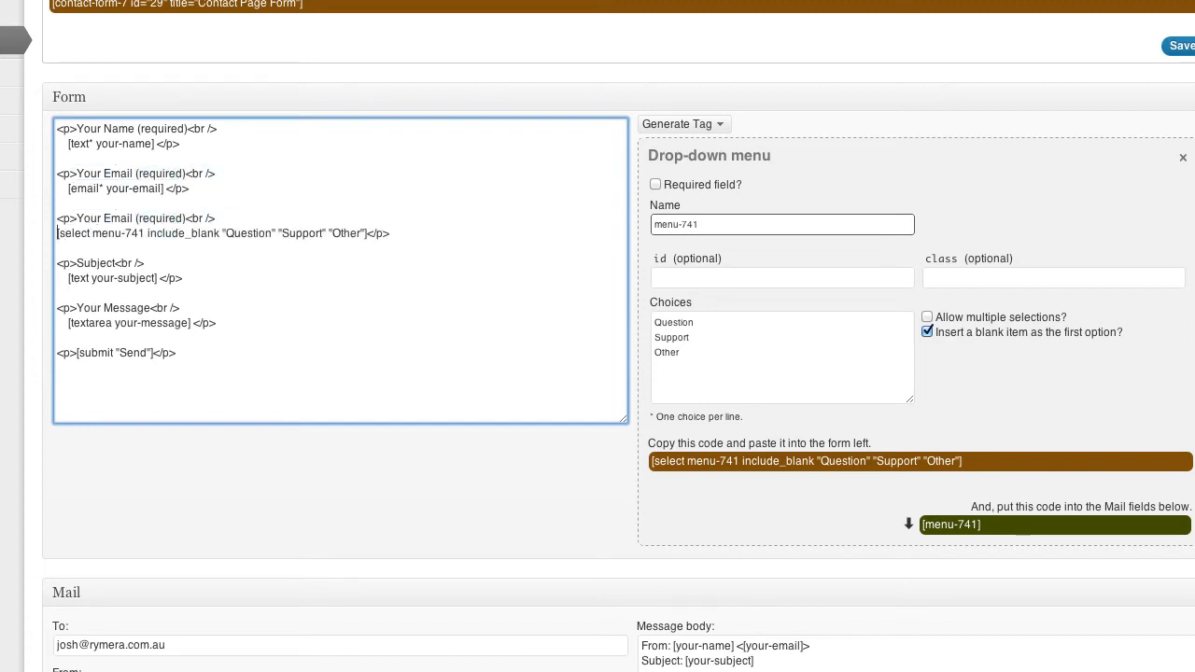
pyautogui.moveTo(78, 219); pyautogui.dragTo(186, 219)
pyautogui.write('What are you cont')
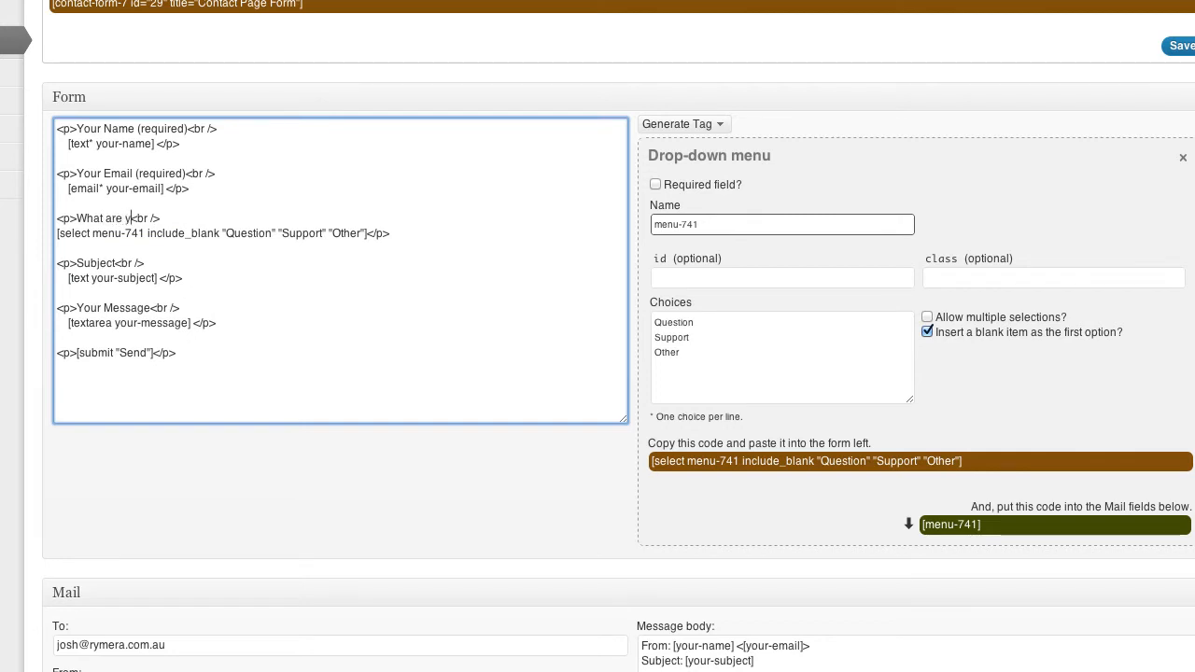
pyautogui.write('acting me about?')
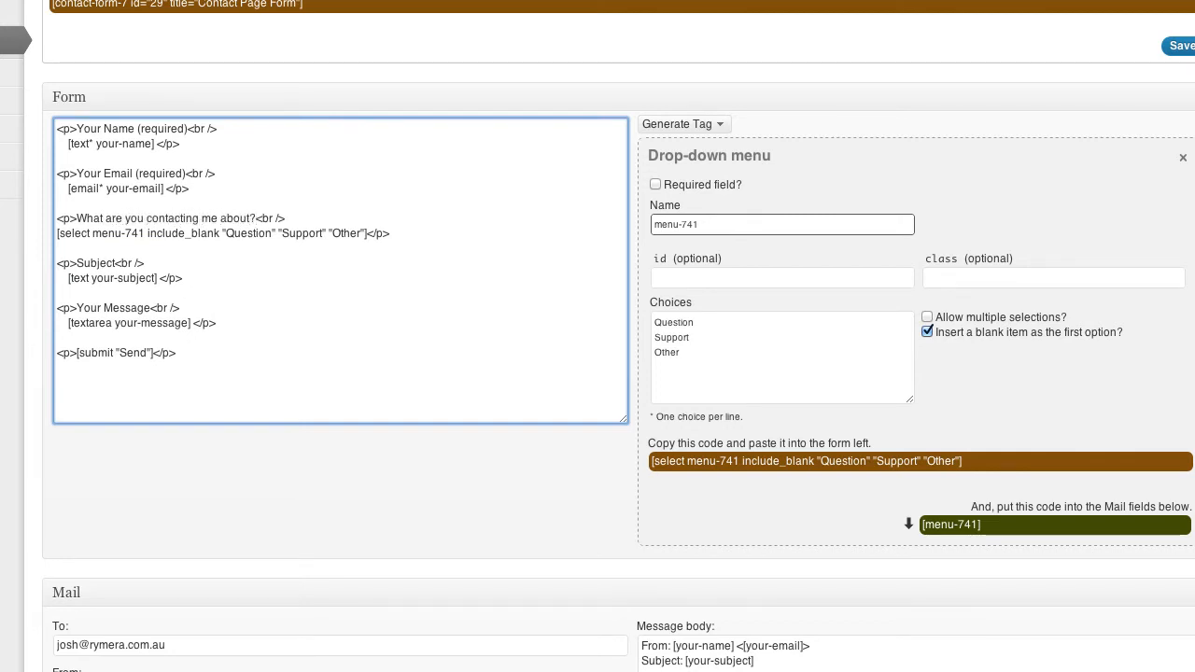
# - Copy the drop-down's mail code and add the line "Reason: [menu-741]" directly beneath the Subject line in the mail message body
pyautogui.scroll(-3, 730, 472)
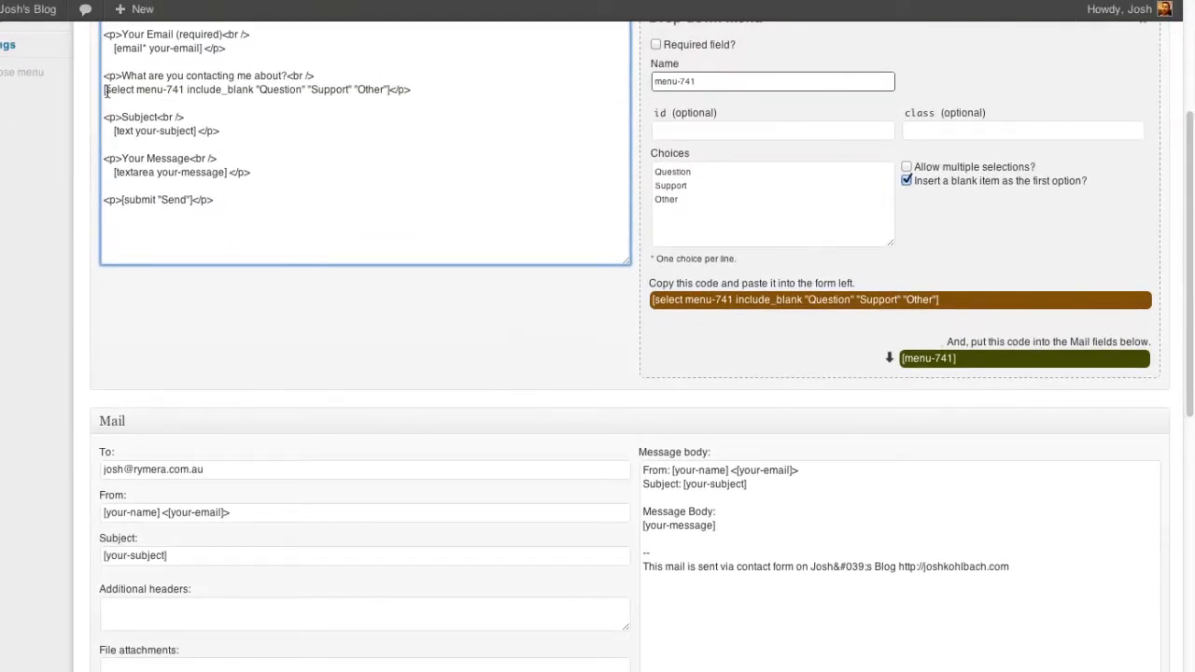
pyautogui.moveTo(104, 89); pyautogui.dragTo(388, 92)
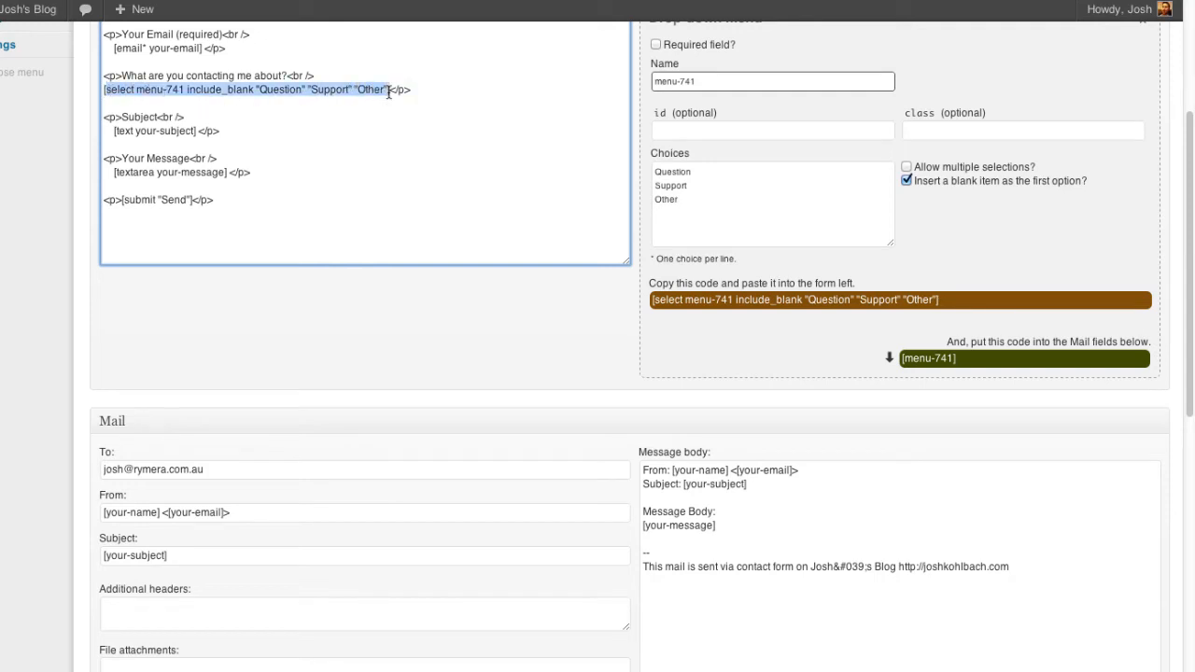
pyautogui.click(389, 92)
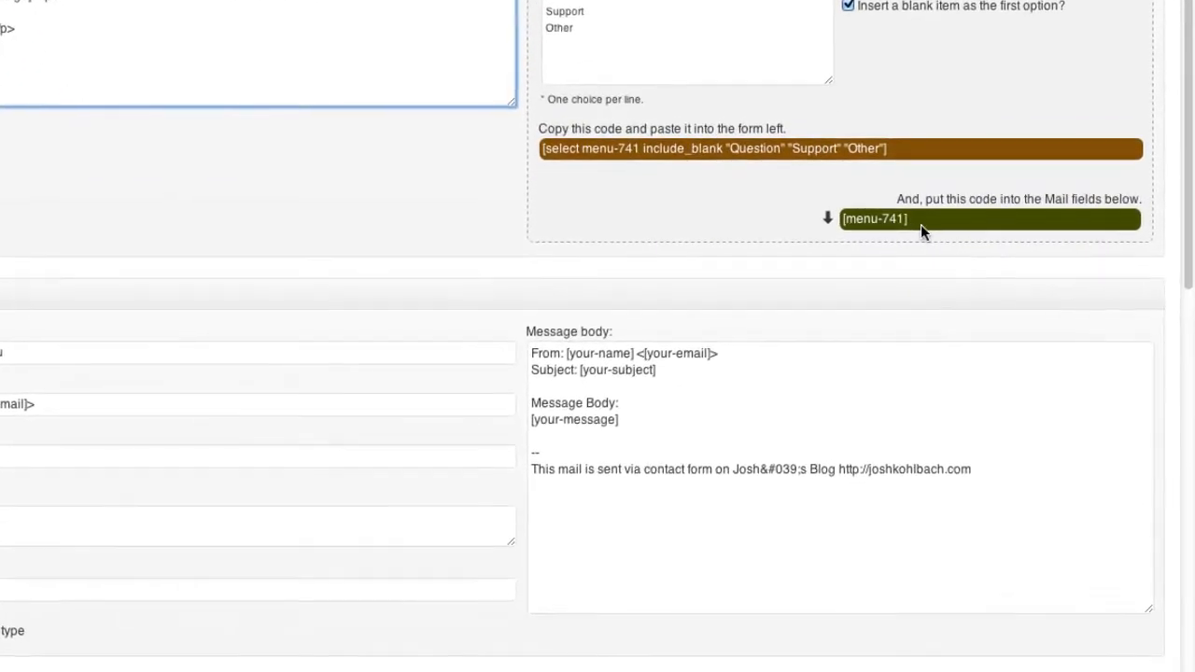
pyautogui.click(958, 357)
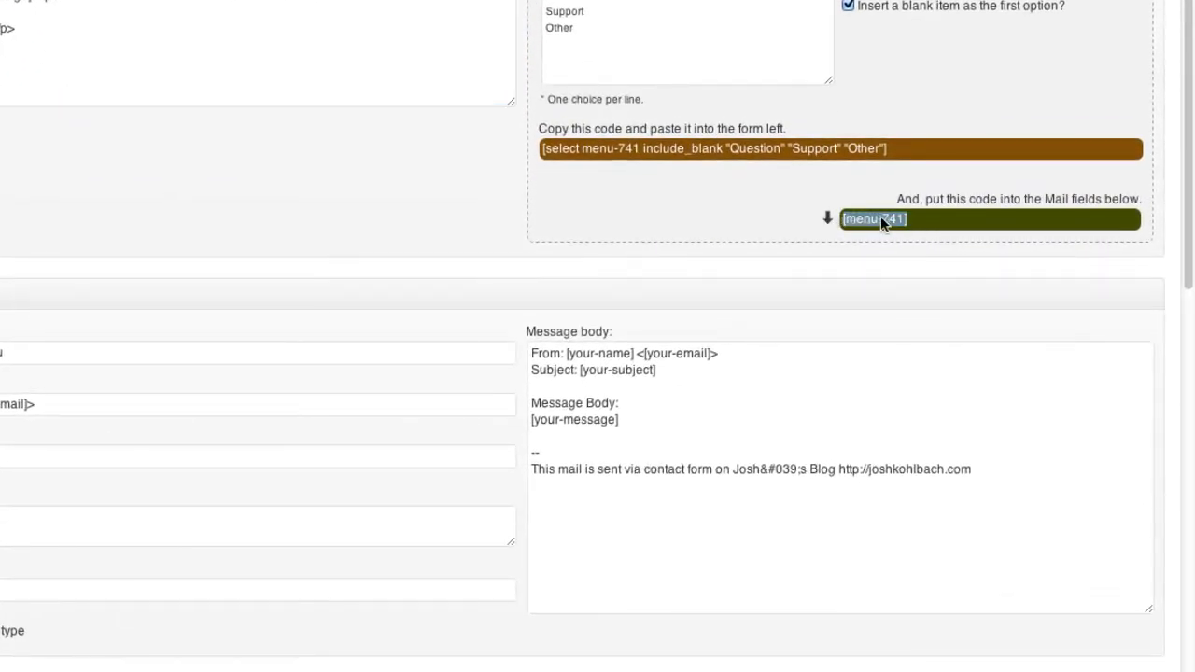
pyautogui.rightClick(881, 216)
pyautogui.click(905, 297)
pyautogui.click(653, 388)
pyautogui.scroll(-1, 638, 306)
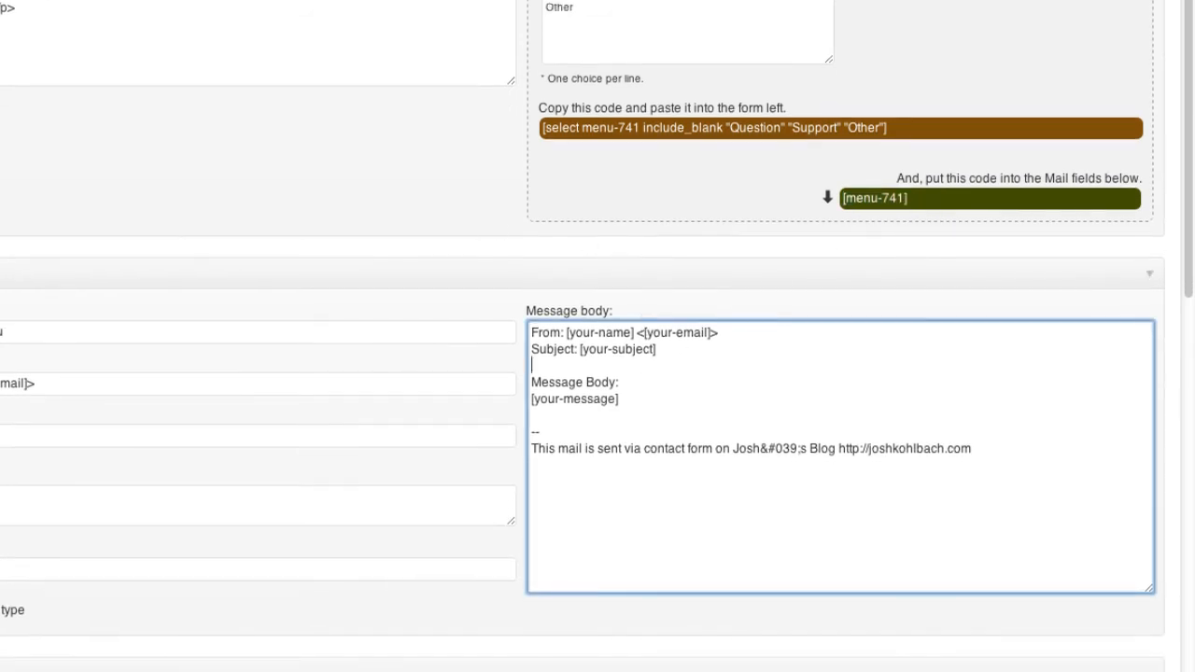
pyautogui.scroll(-3, 883, 261)
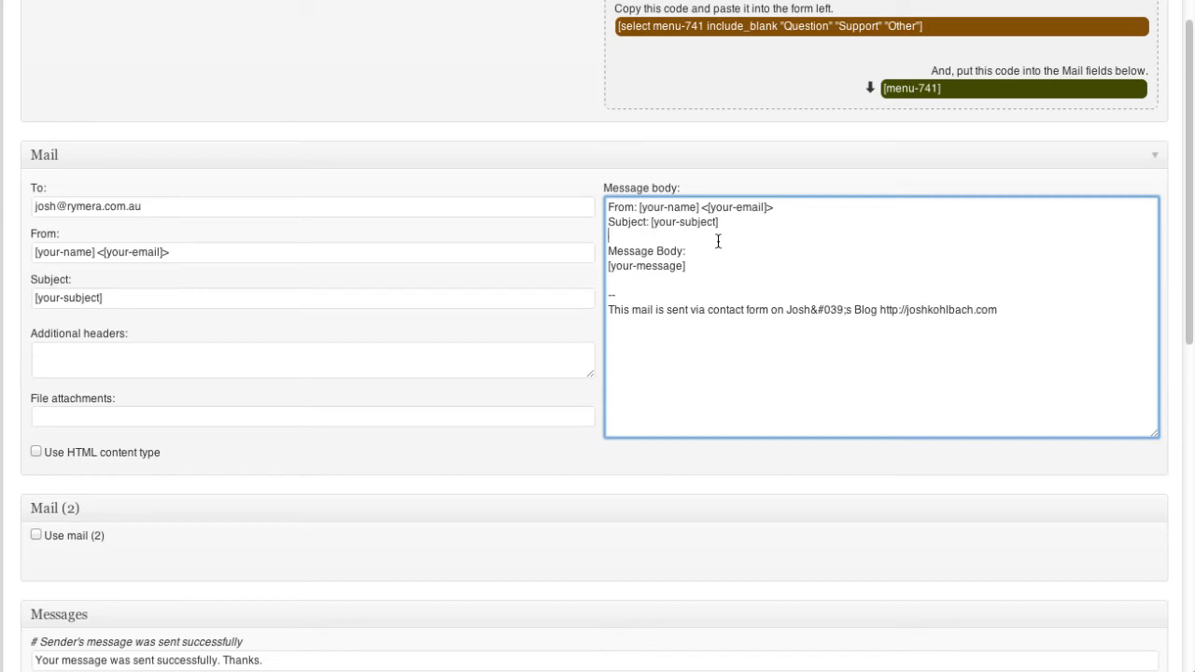
pyautogui.press('Return')
pyautogui.press('Return')
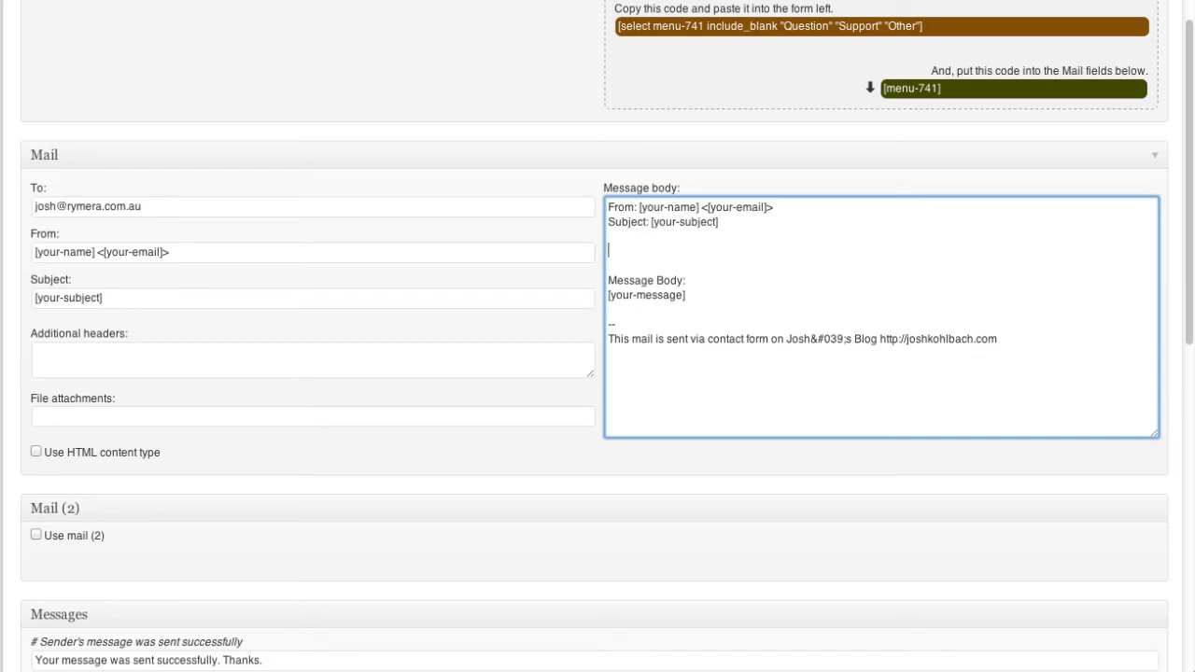
pyautogui.write('Reason:')
pyautogui.hotkey('ctrl', 'v')
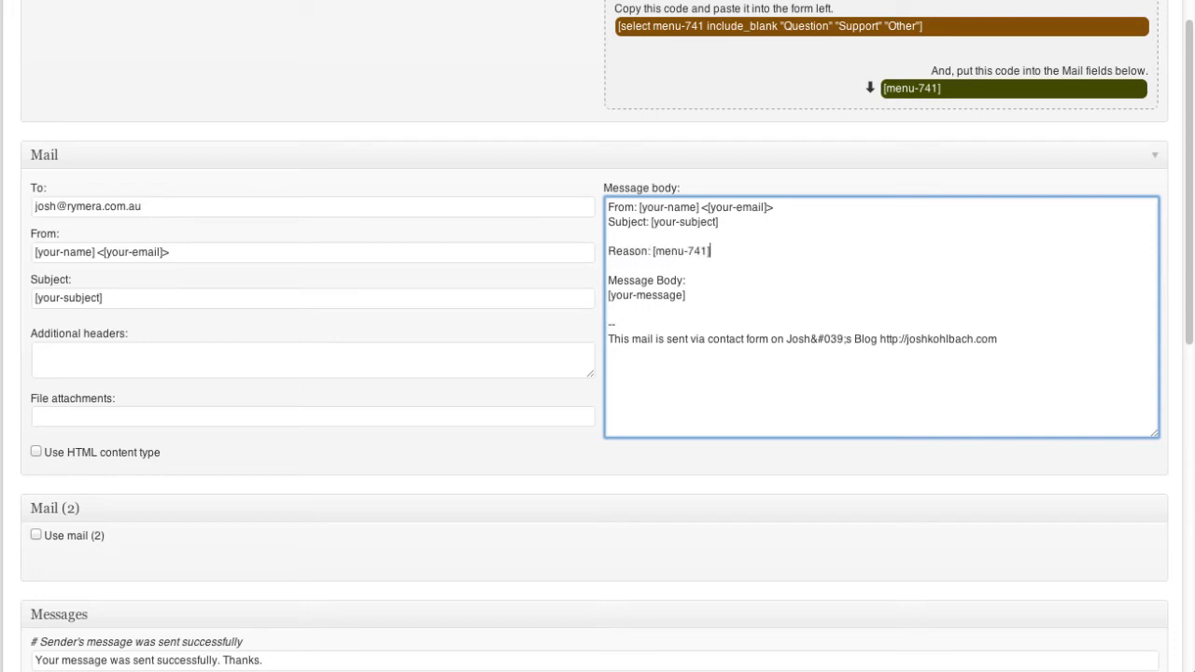
pyautogui.press('BackSpace')
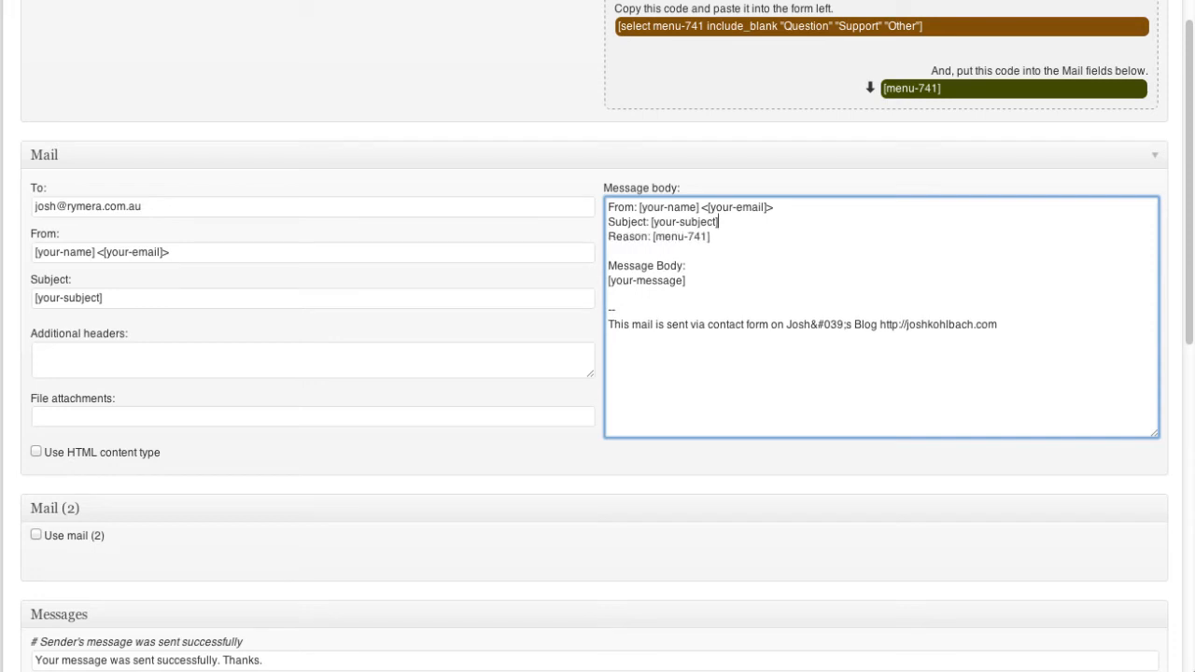
pyautogui.click(723, 237)
# - Examine the recipient address and the name and email tags in the sender field of the Mail settings
pyautogui.click(184, 205)
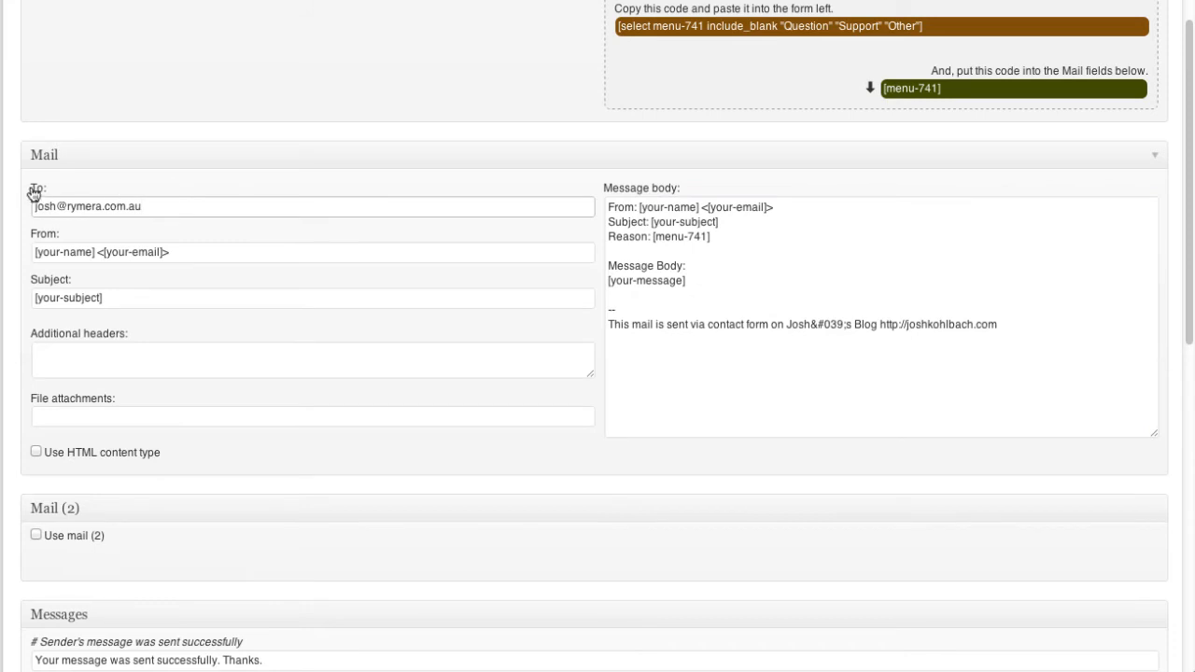
pyautogui.moveTo(33, 190); pyautogui.dragTo(48, 189)
pyautogui.click(71, 191)
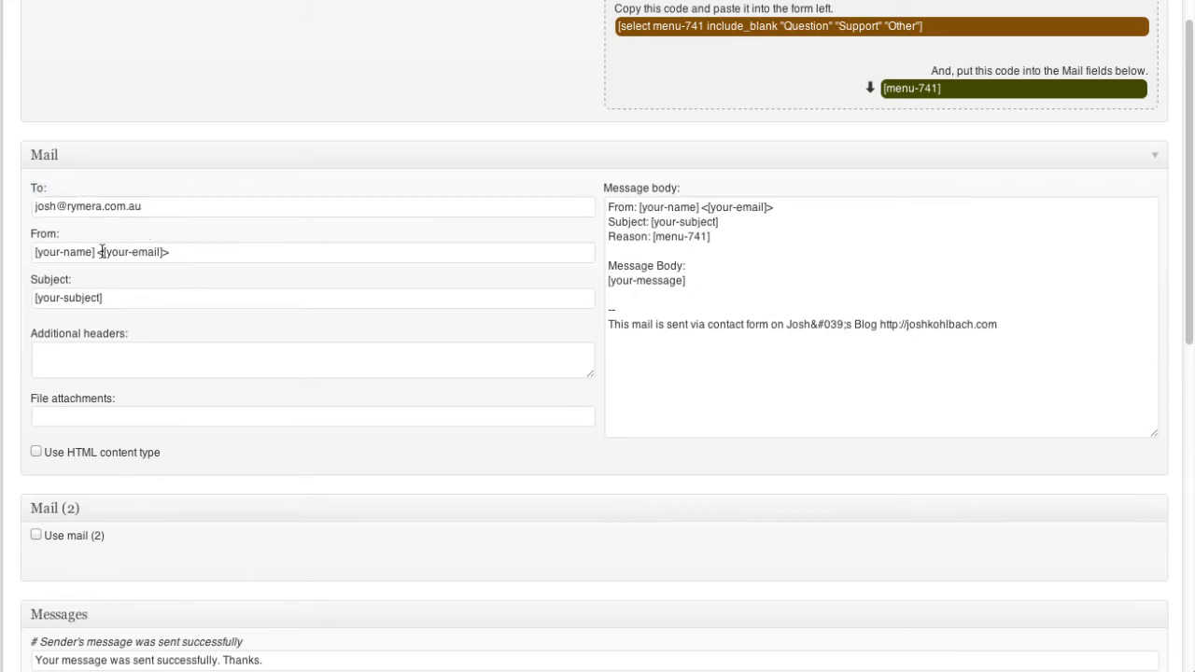
pyautogui.moveTo(34, 253); pyautogui.dragTo(91, 252)
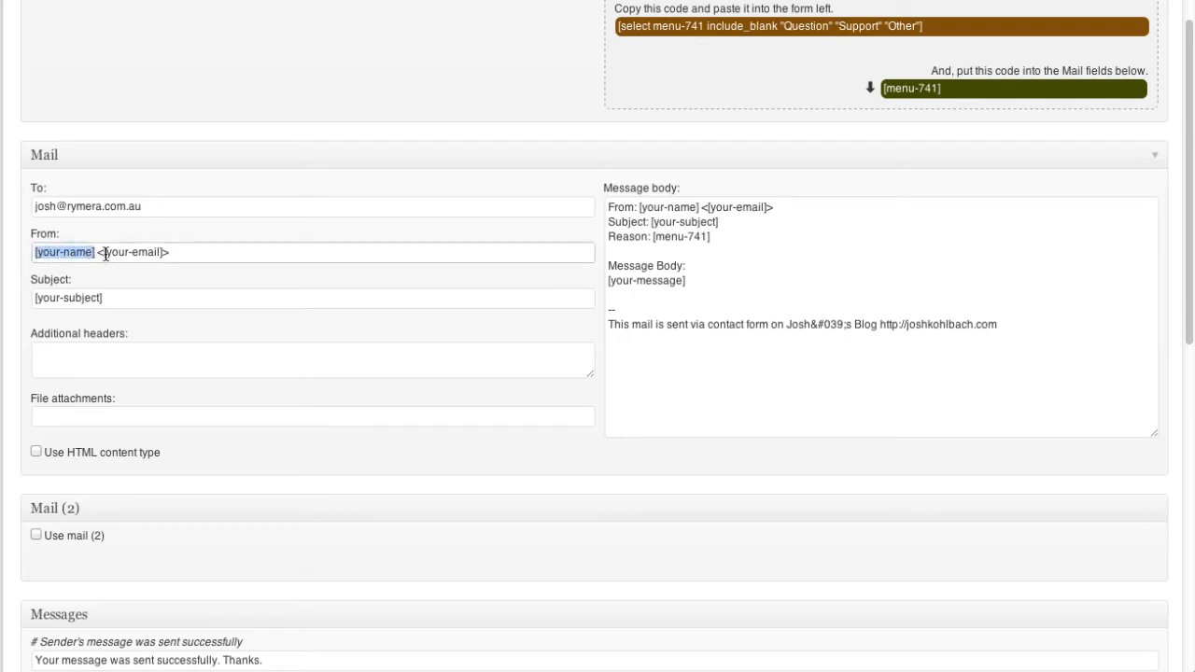
pyautogui.click(102, 252)
pyautogui.moveTo(102, 252); pyautogui.dragTo(164, 252)
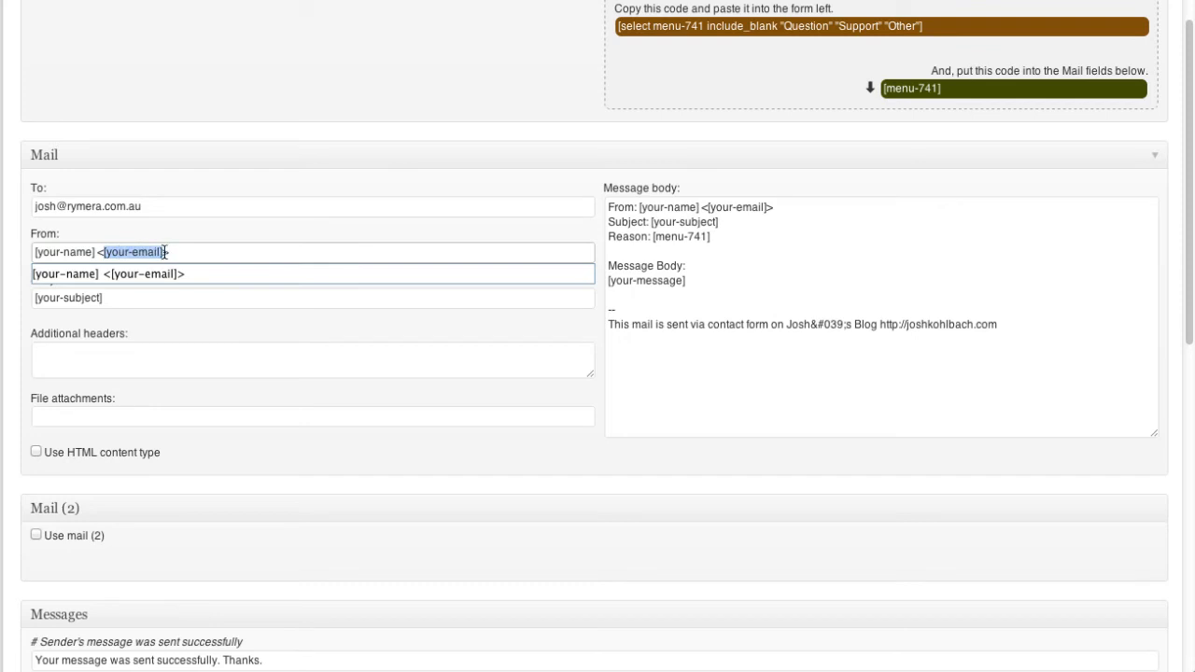
pyautogui.click(170, 252)
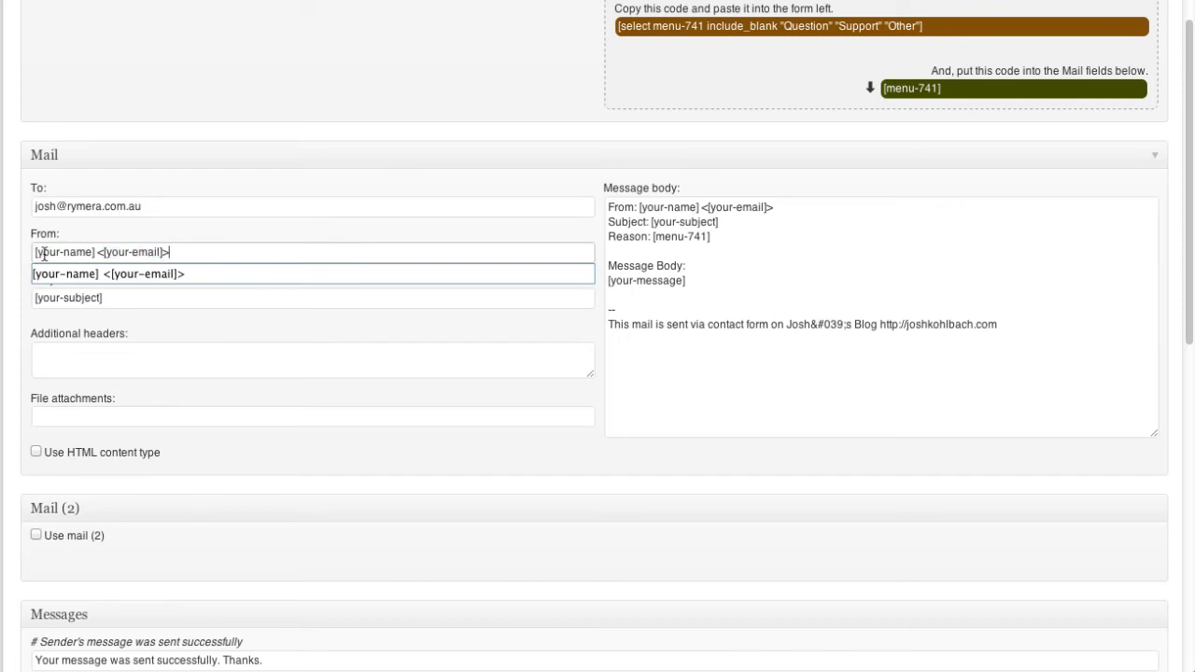
pyautogui.press('Down')
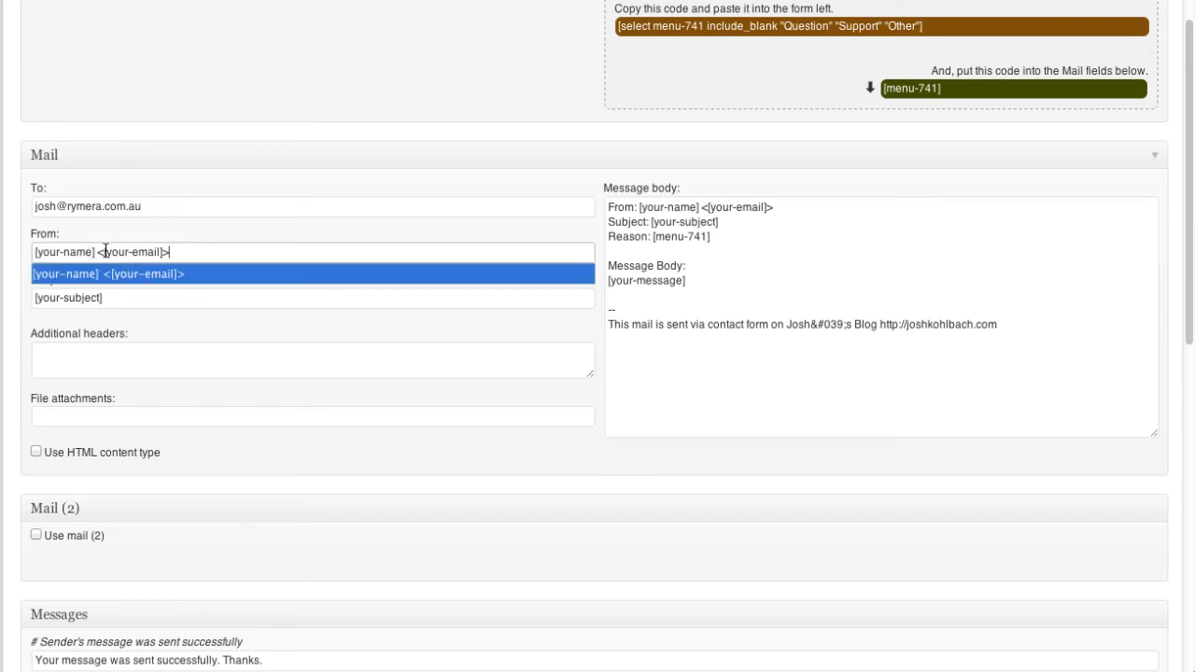
pyautogui.click(222, 233)
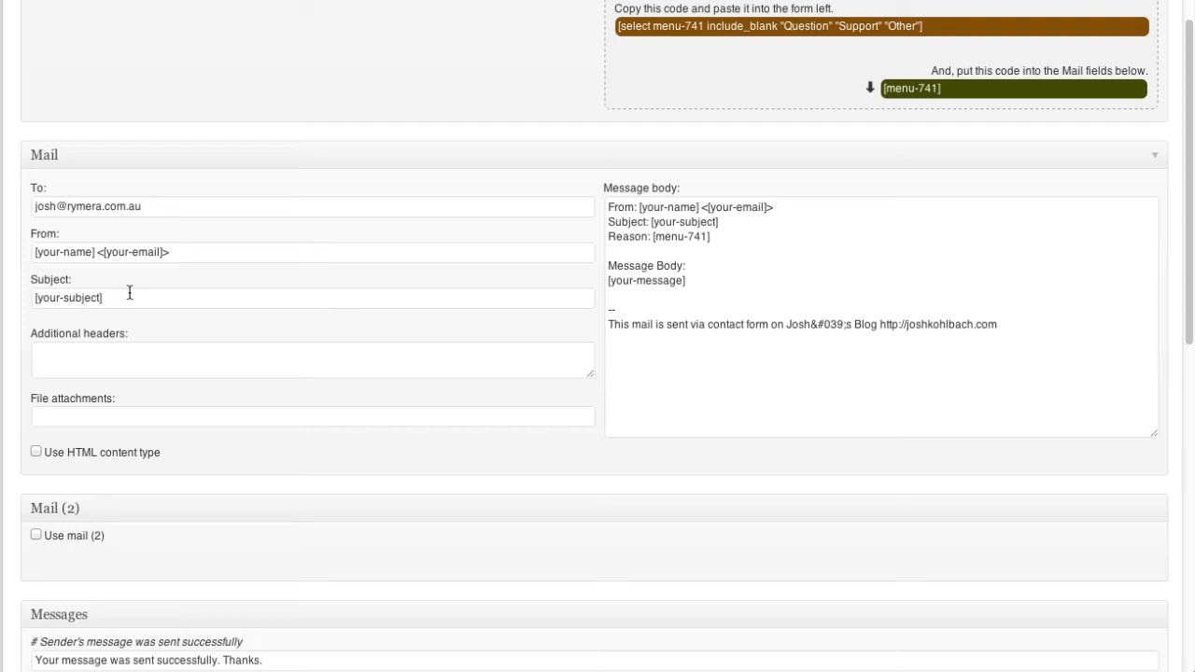
# - Compare the mail's Subject field tag with the subject tag used in the form template
pyautogui.moveTo(110, 299); pyautogui.dragTo(13, 286)
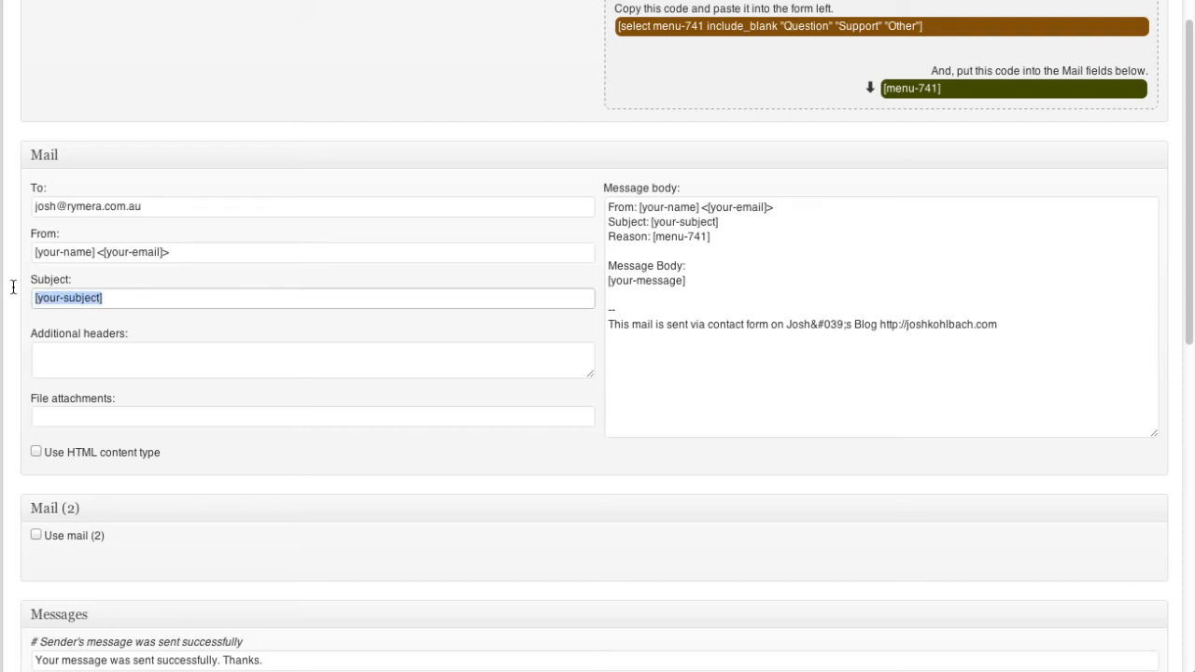
pyautogui.click(114, 301)
pyautogui.click(128, 285)
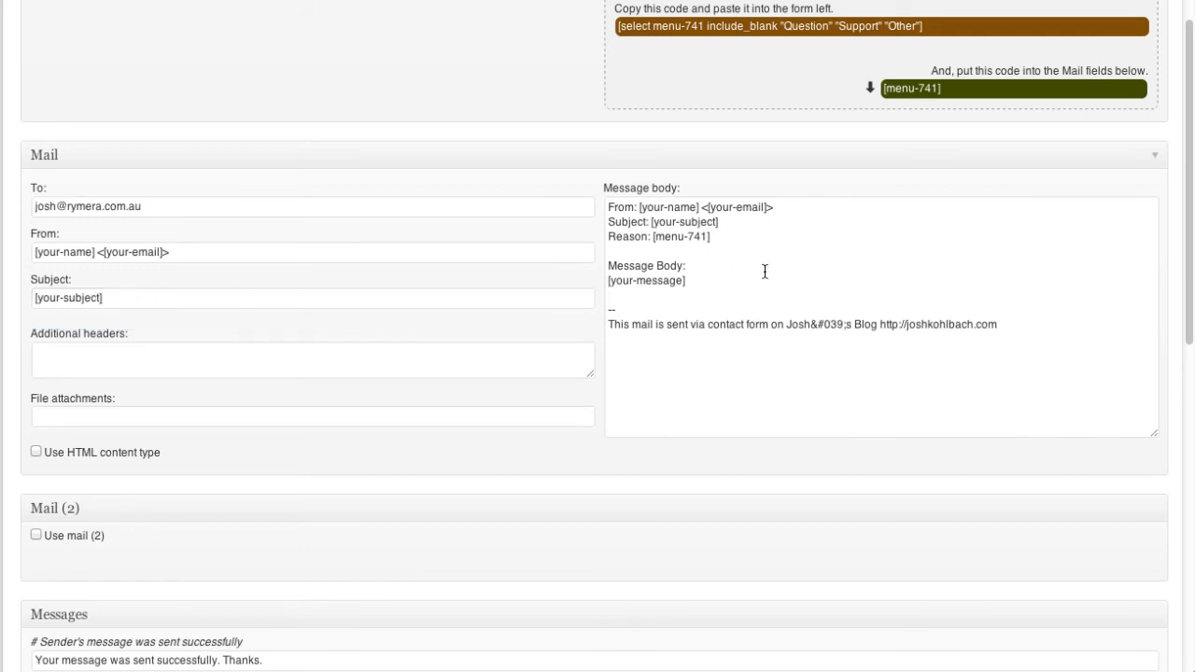
pyautogui.scroll(3, 370, 226)
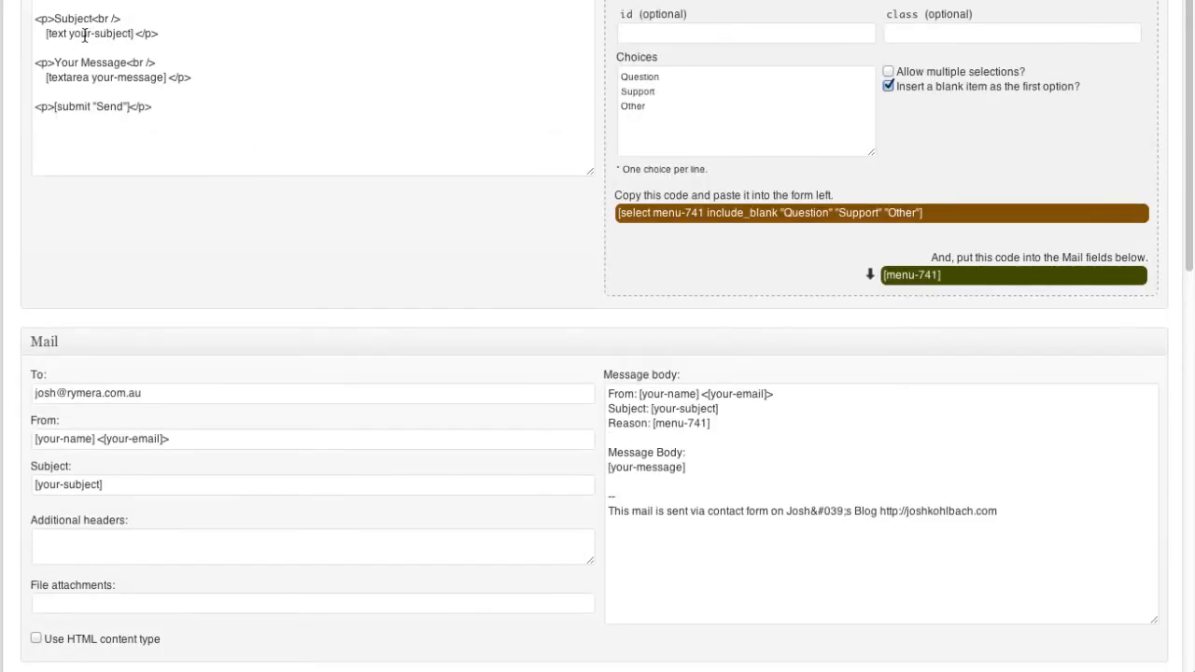
pyautogui.click(104, 481)
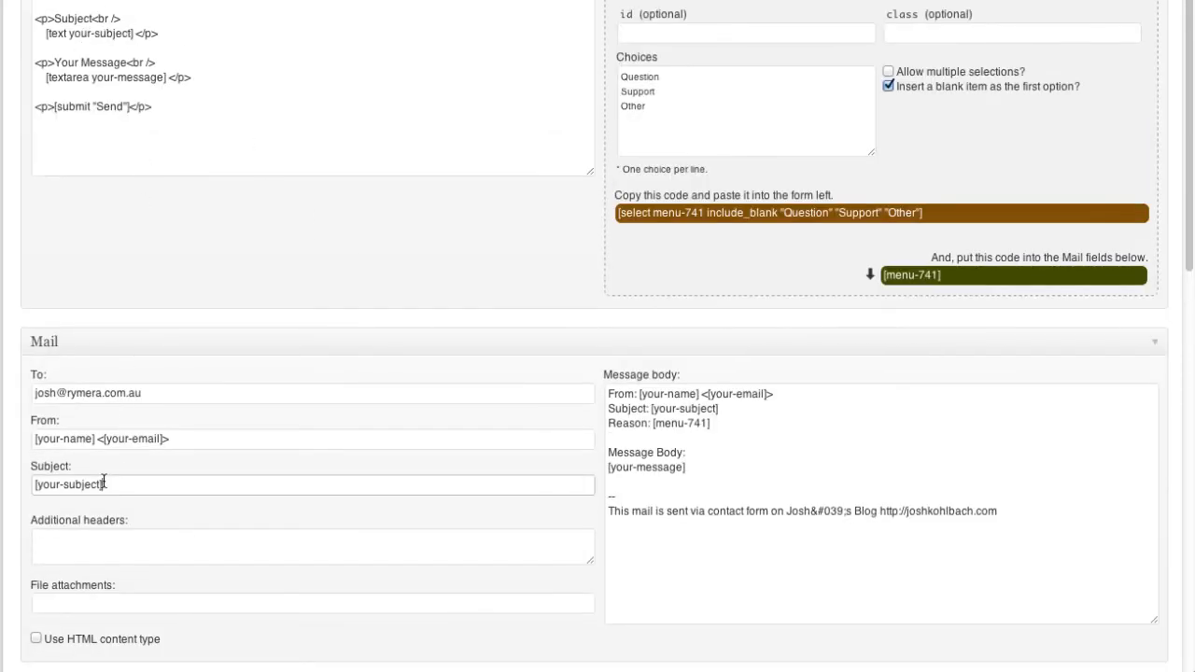
pyautogui.click(131, 467)
# - Look over the remaining mail, message and additional settings, and save the Contact Page Form
pyautogui.scroll(-5, 289, 457)
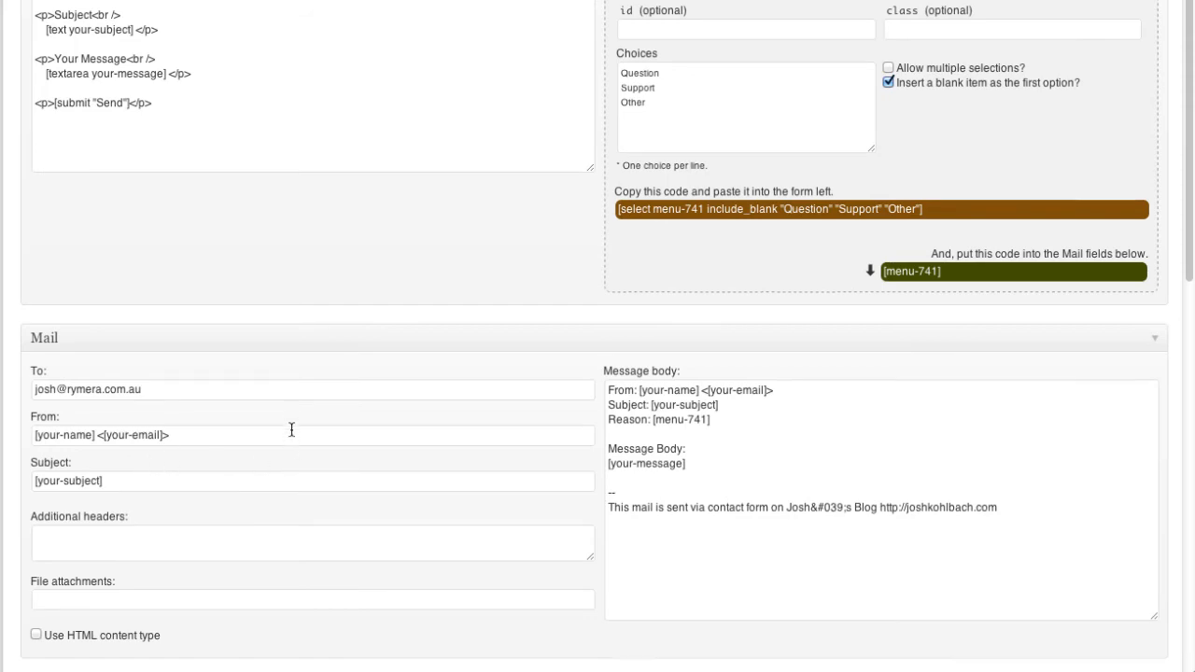
pyautogui.scroll(-6, 337, 435)
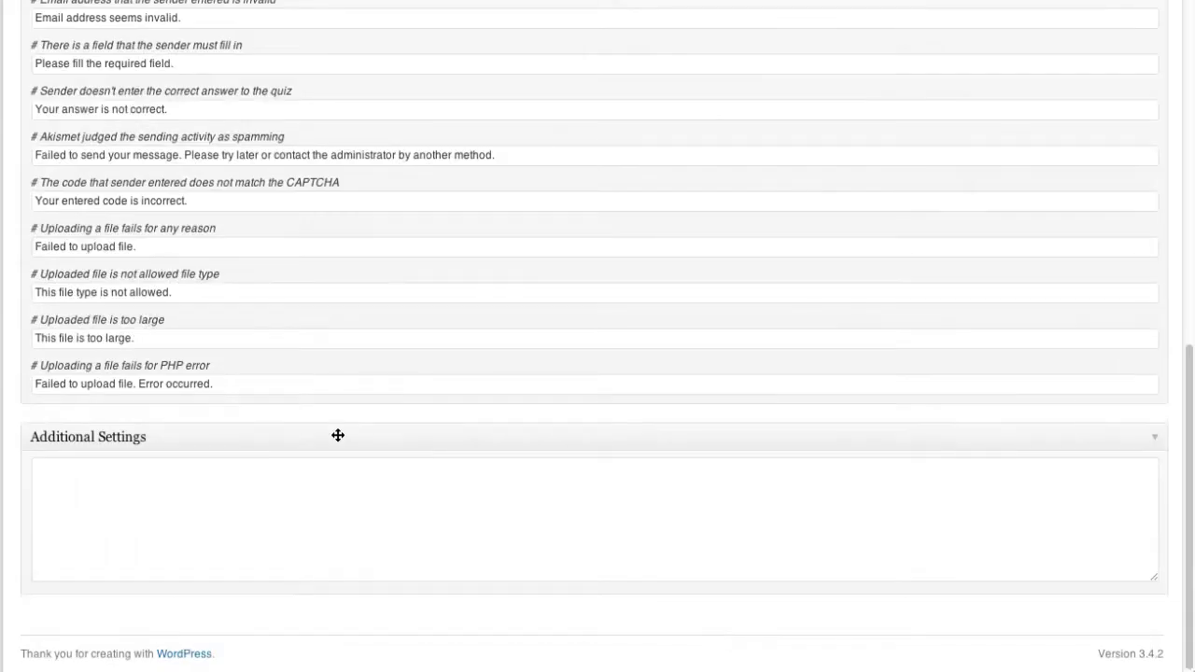
pyautogui.scroll(6, 337, 435)
pyautogui.scroll(-6, 387, 431)
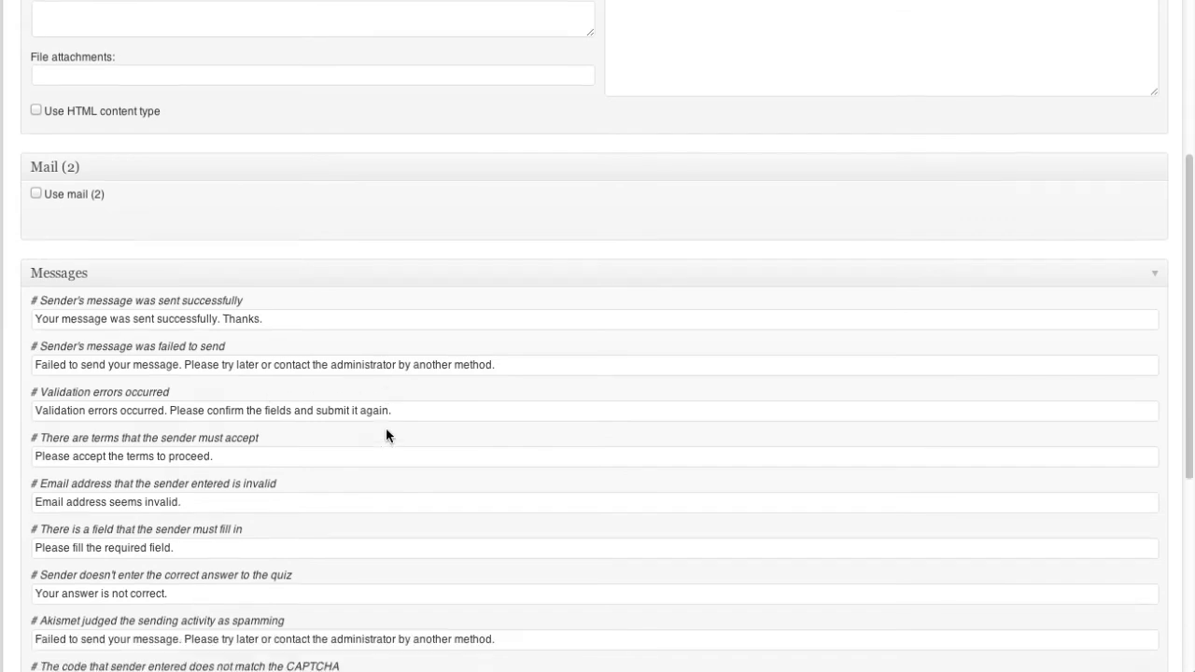
pyautogui.scroll(3, 386, 429)
pyautogui.scroll(15, 253, 342)
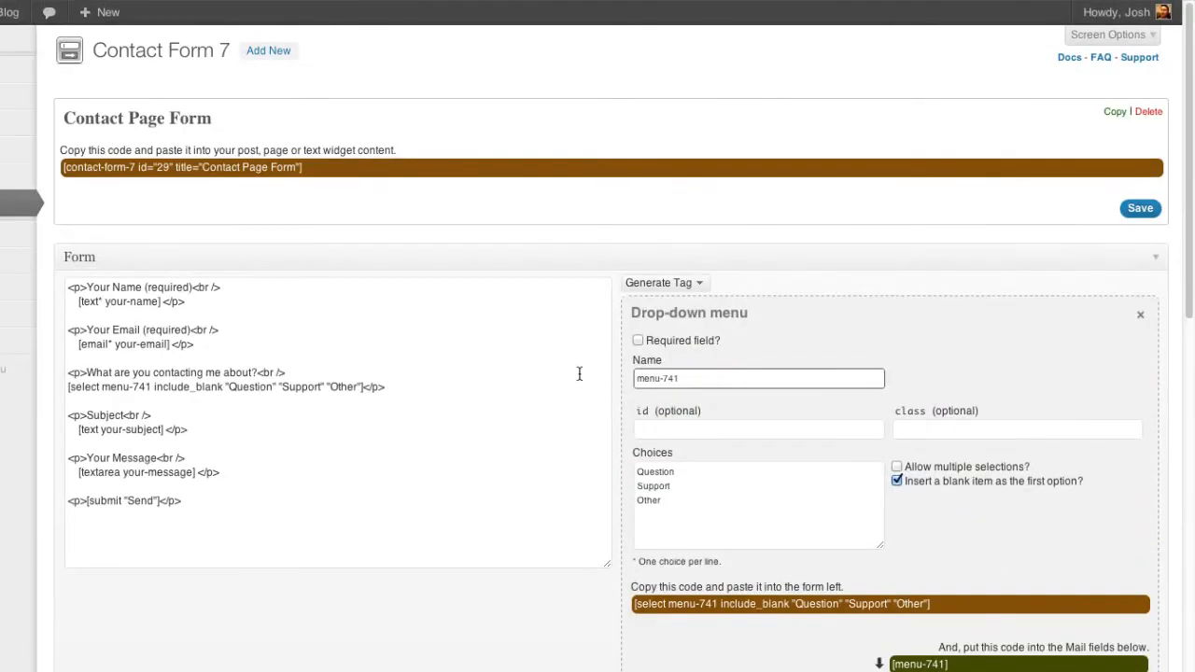
pyautogui.click(1138, 210)
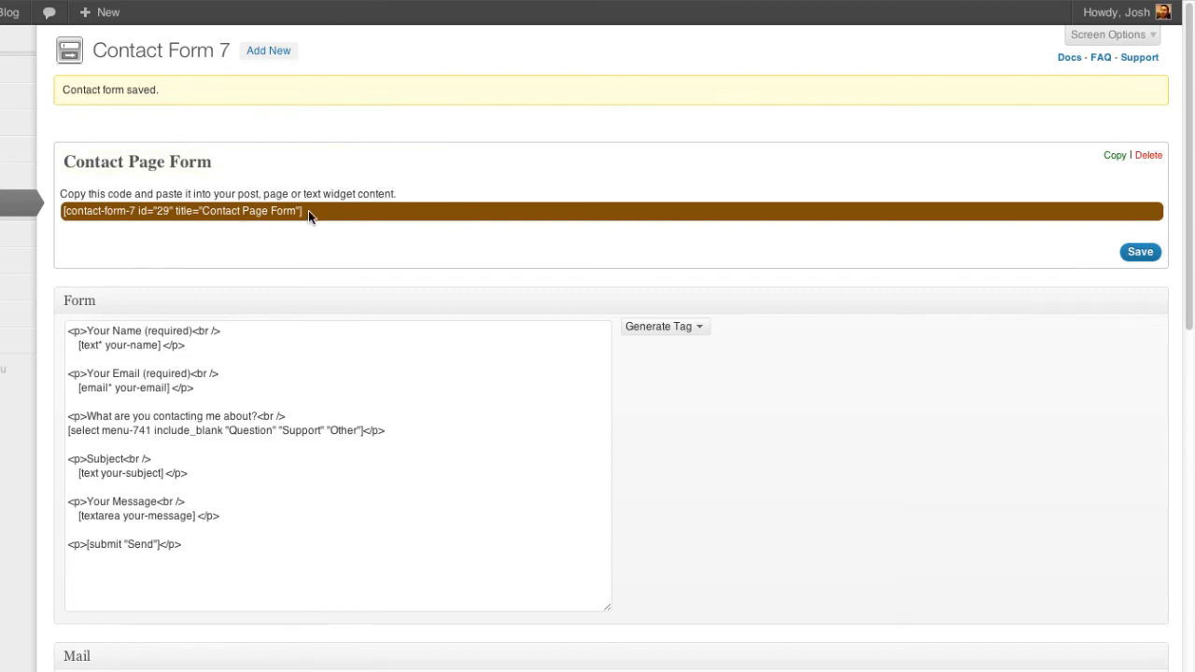
# - Copy the whole shortcode [contact-form-7 id="29" title="Contact Page Form"] of the saved form
pyautogui.click(308, 211)
pyautogui.click(308, 211)
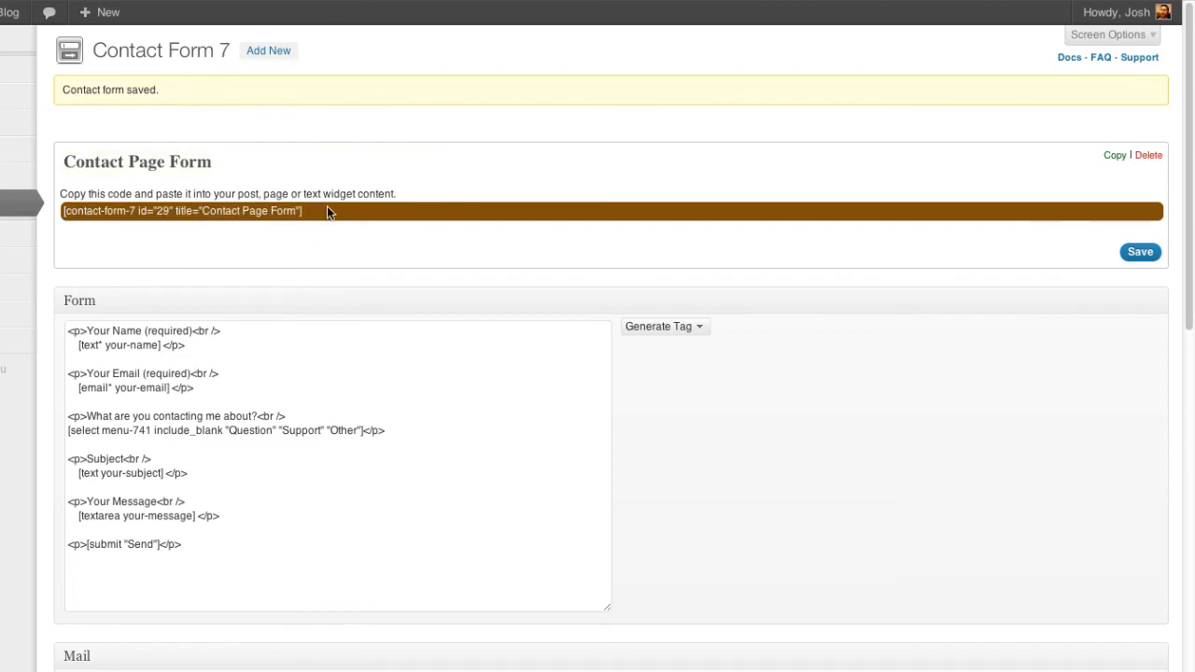
pyautogui.moveTo(316, 212); pyautogui.dragTo(187, 213)
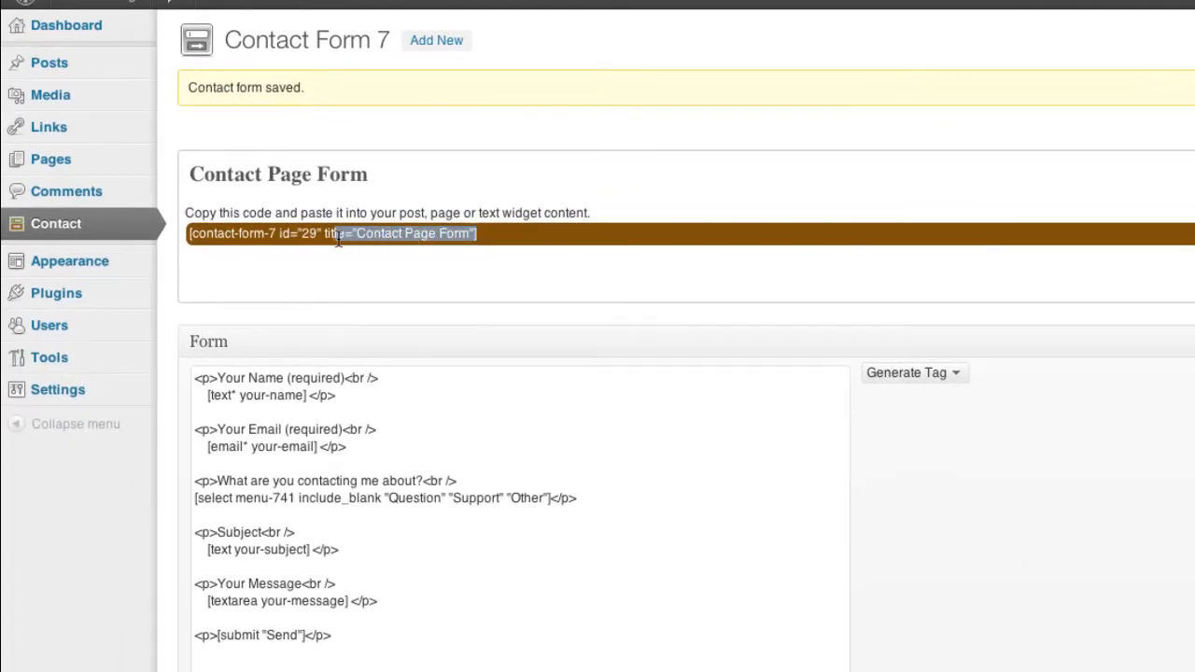
pyautogui.moveTo(338, 238); pyautogui.dragTo(189, 238)
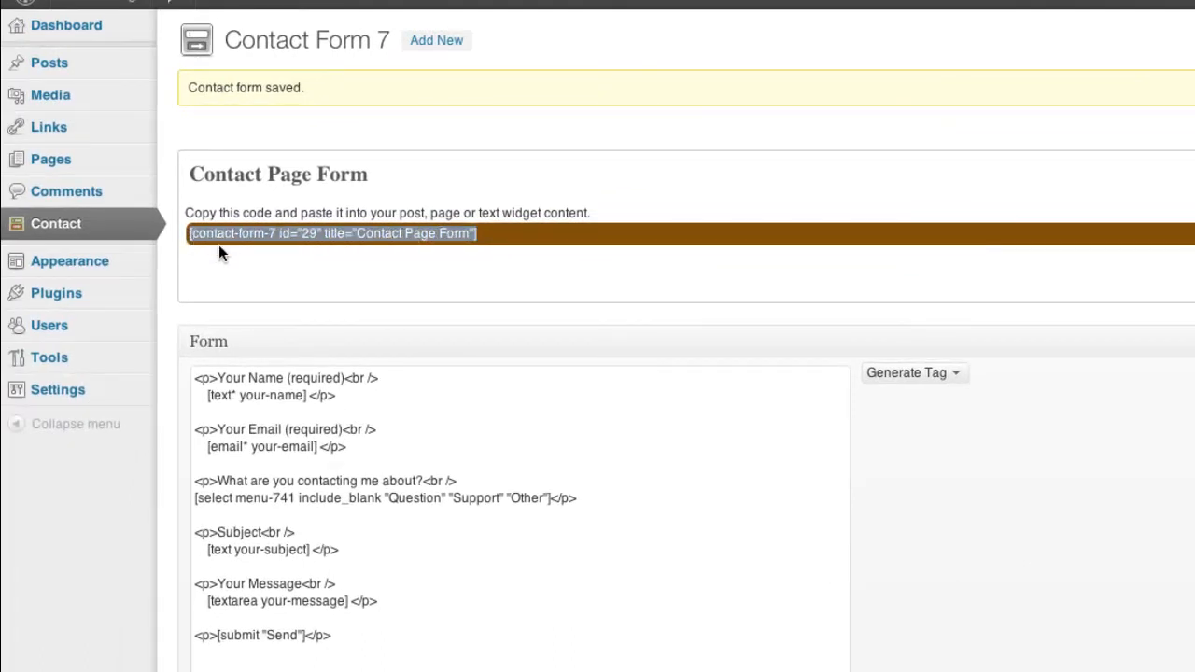
pyautogui.rightClick(225, 234)
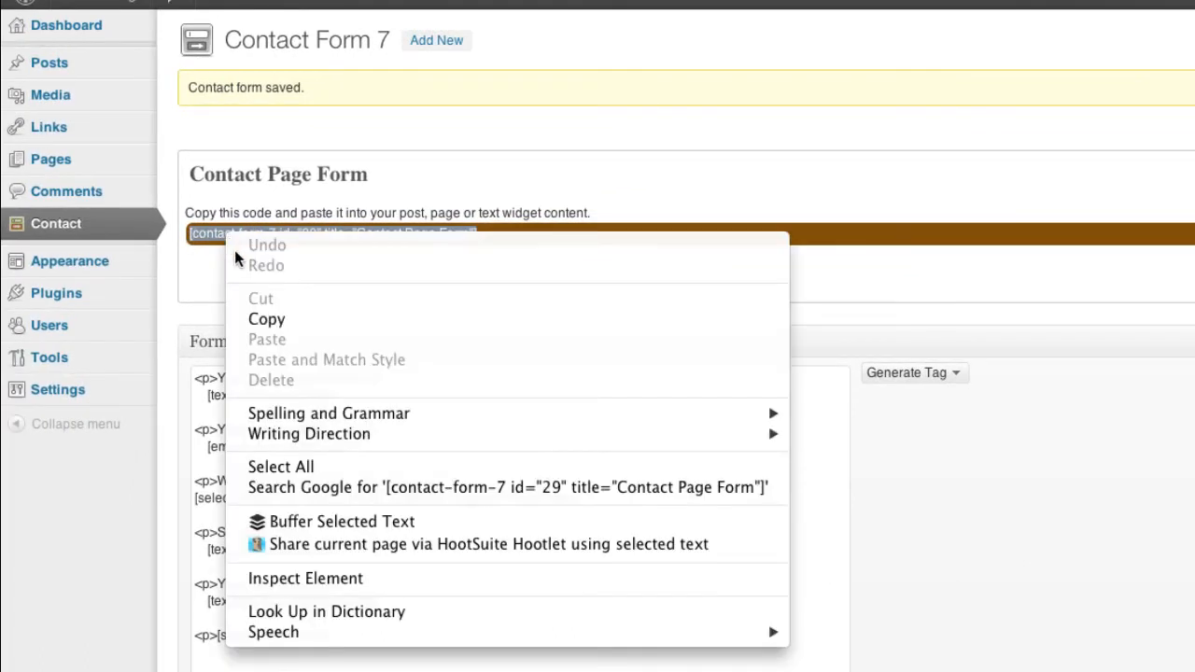
pyautogui.click(270, 320)
pyautogui.click(520, 231)
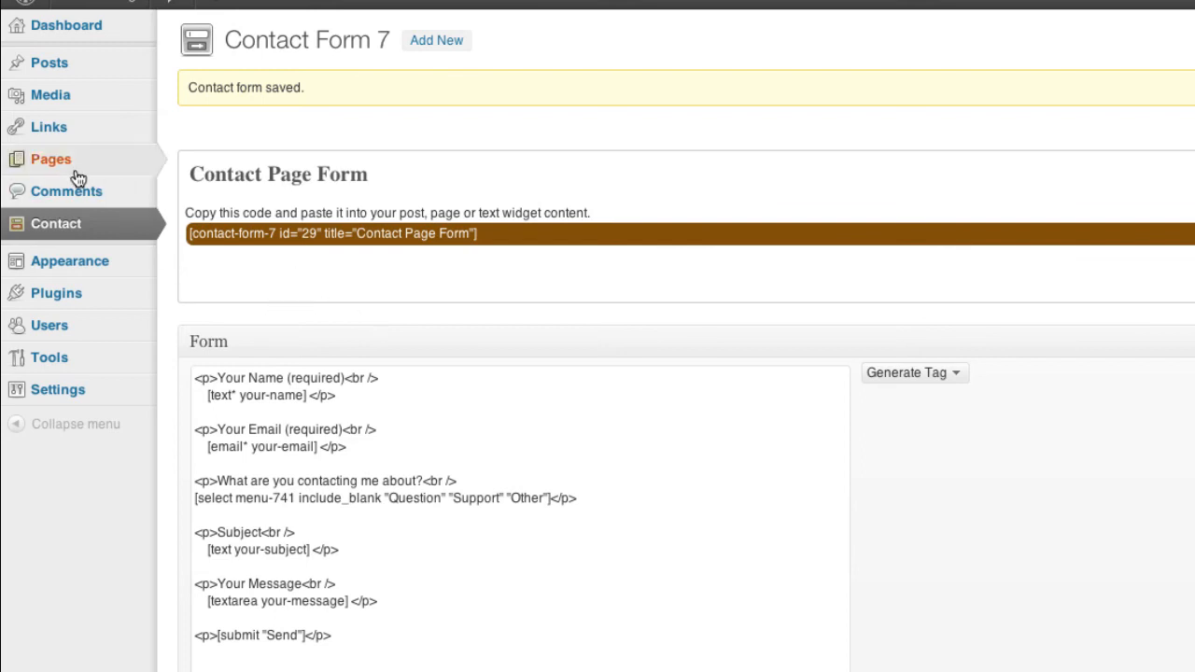
# - Open the existing Contact Me page for editing from the list of site pages
pyautogui.moveTo(59, 166)
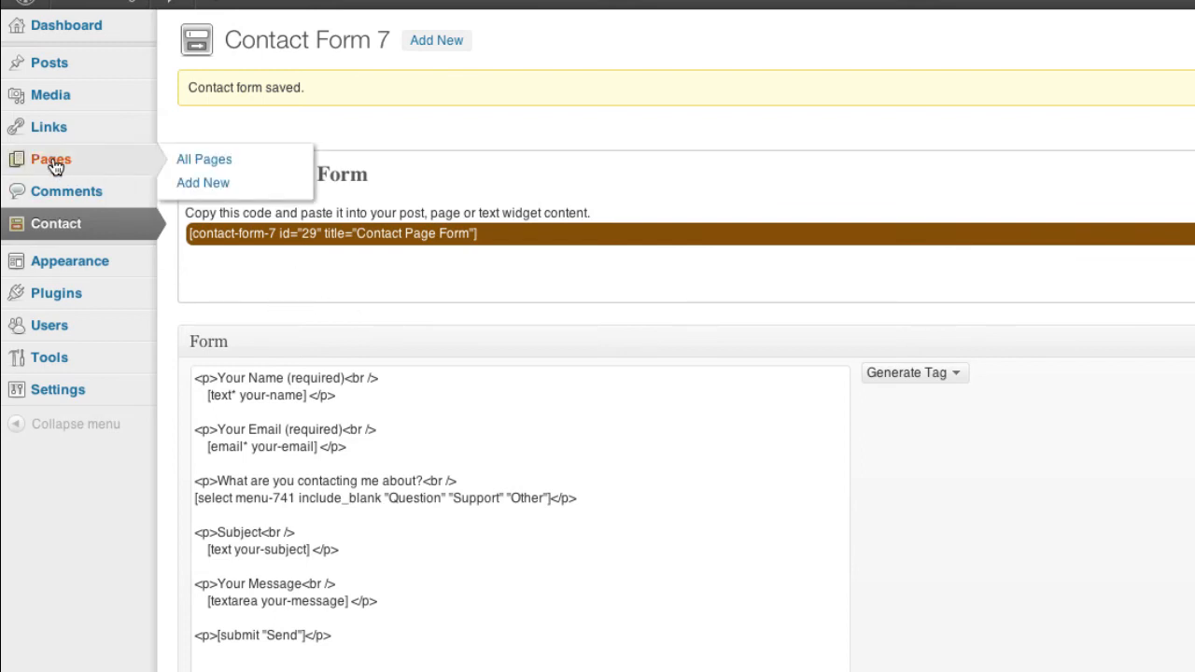
pyautogui.click(54, 165)
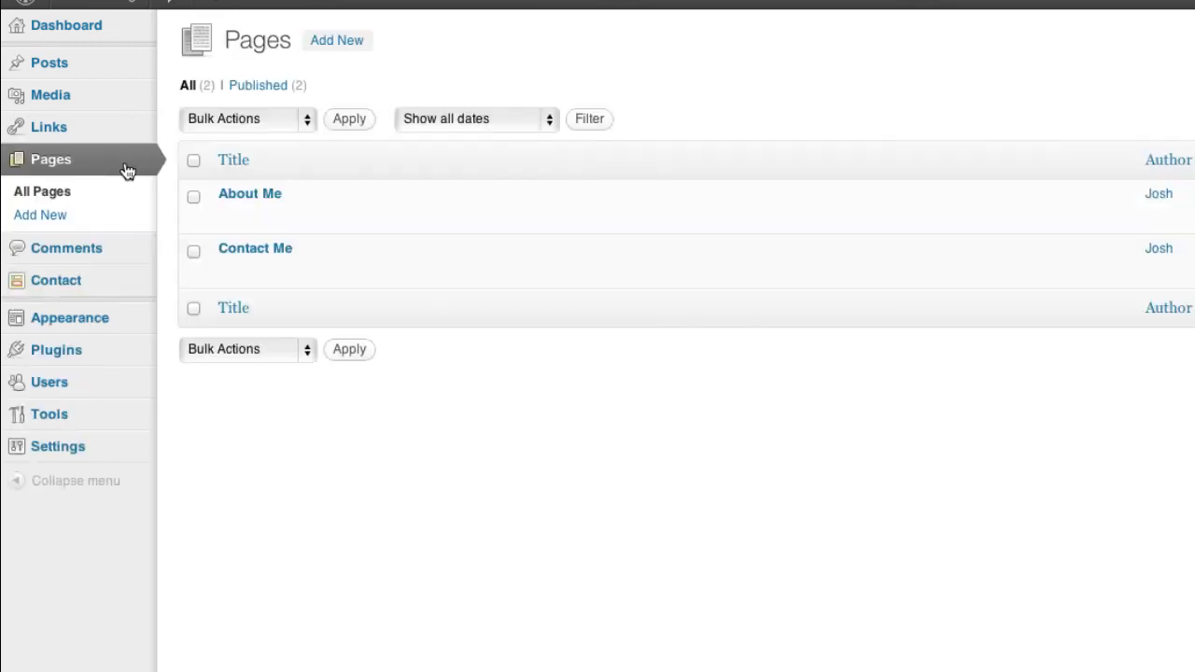
pyautogui.click(258, 254)
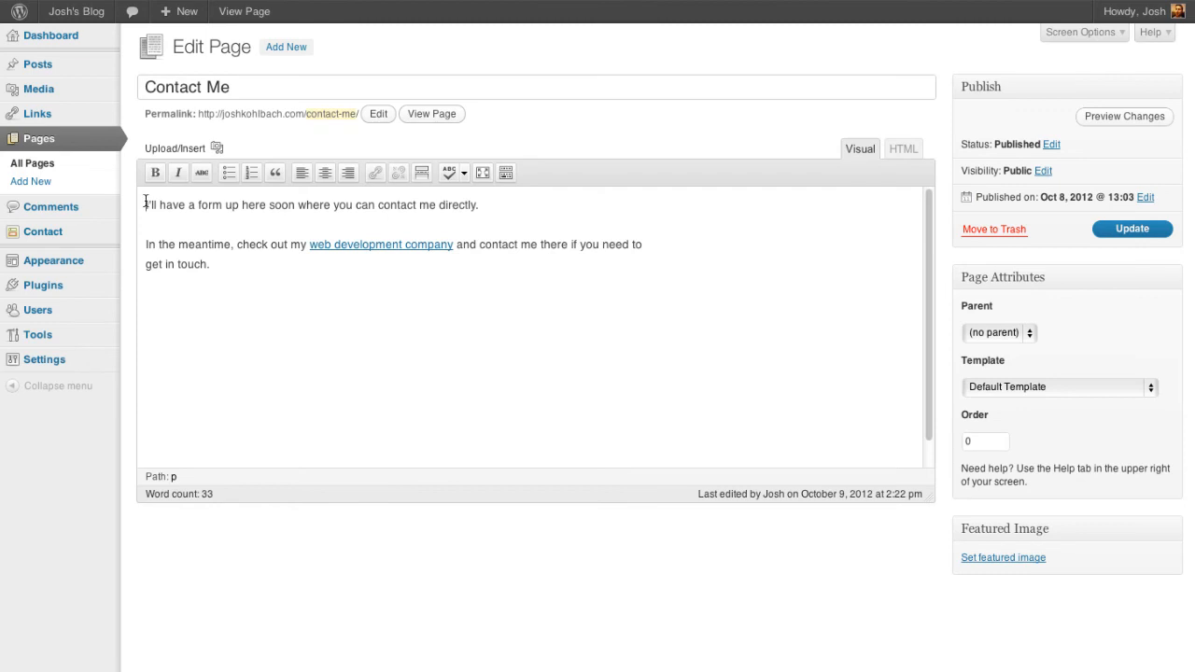
# - Replace the entire Contact Me page text with the copied contact form shortcode and update the page
pyautogui.moveTo(145, 202); pyautogui.dragTo(481, 205)
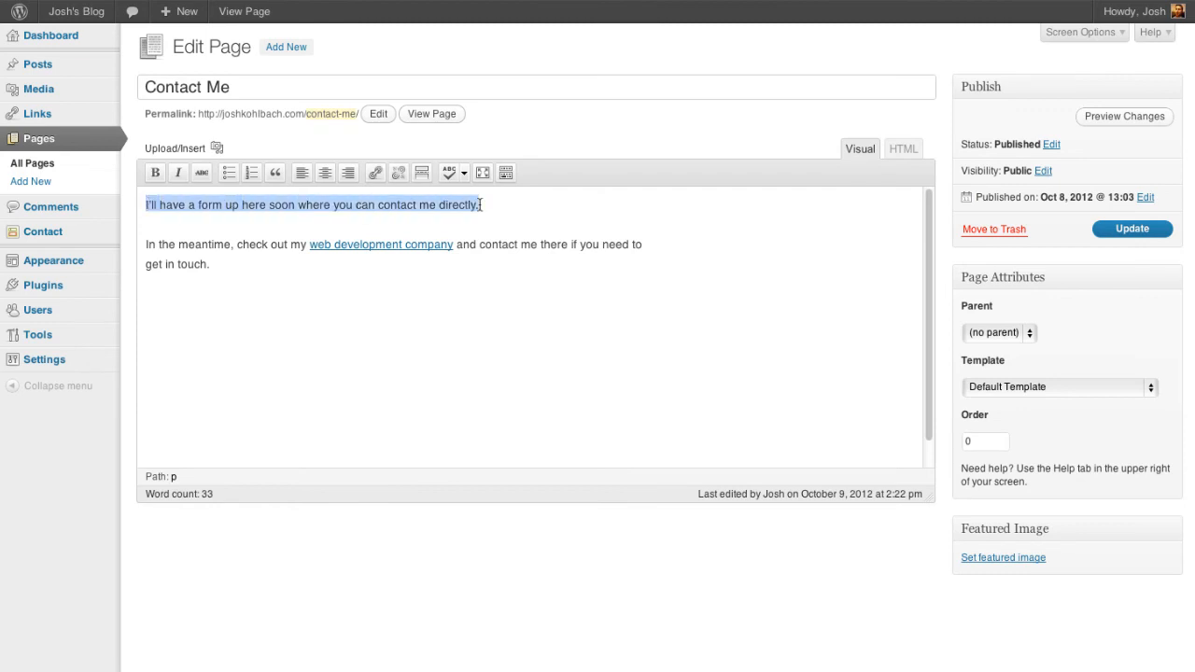
pyautogui.hotkey('ctrl', 'a')
pyautogui.rightClick(176, 204)
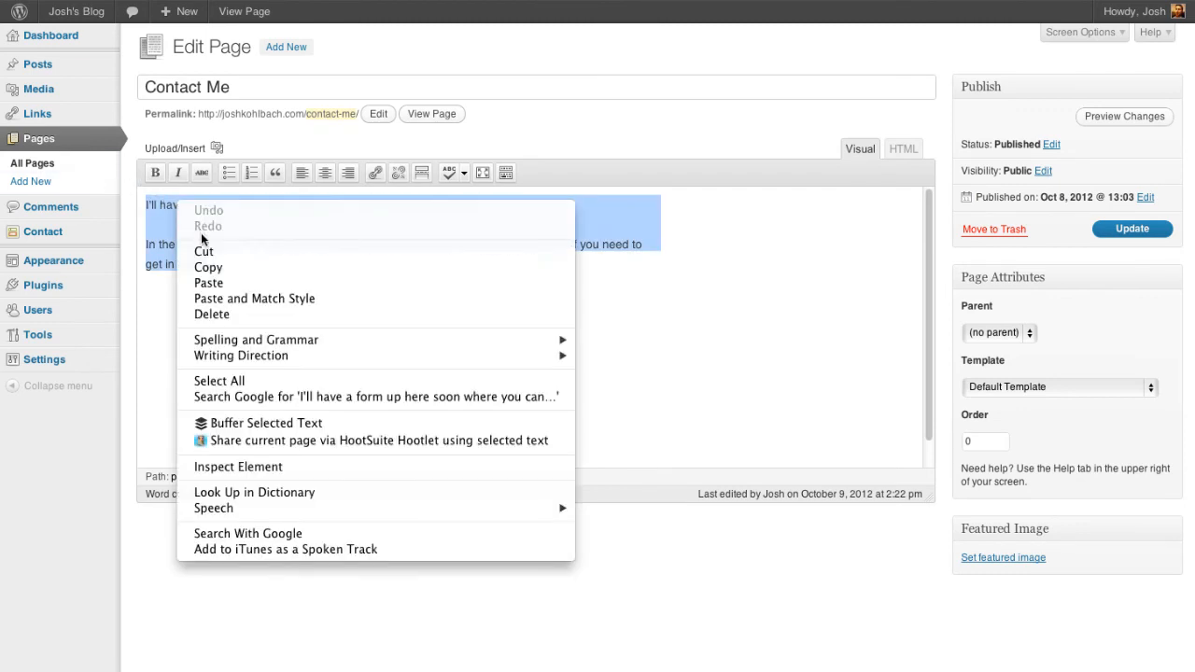
pyautogui.click(213, 277)
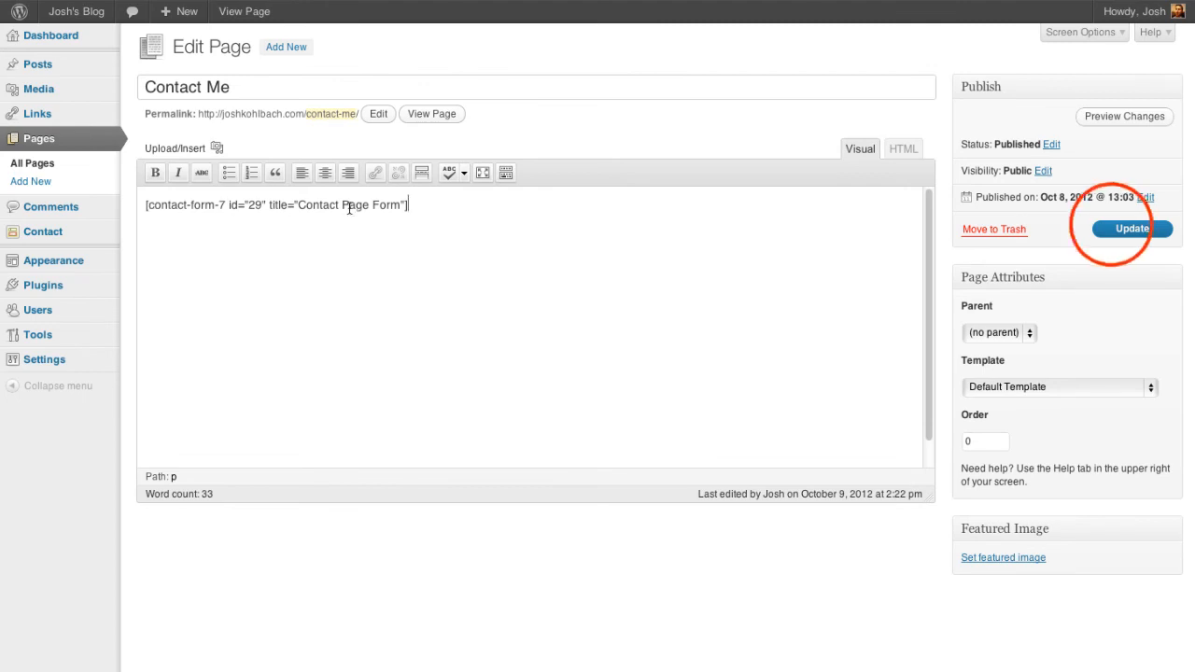
pyautogui.click(1124, 229)
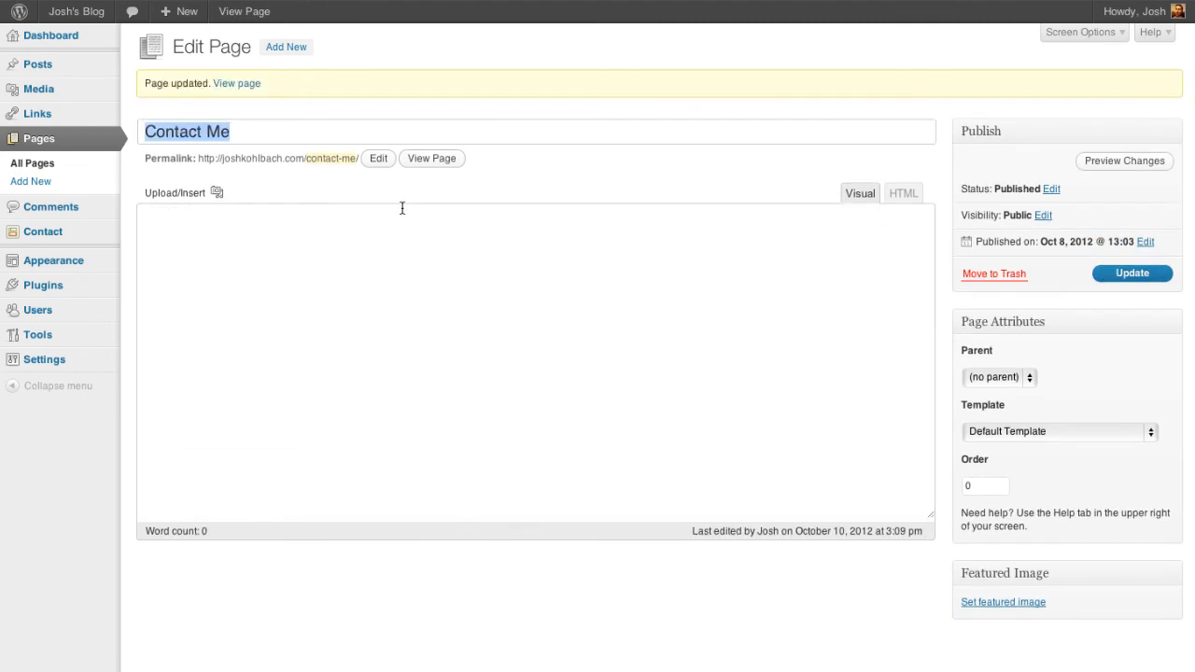
# - View the updated Contact Me page on the site and look over the embedded form's fields
pyautogui.click(246, 84)
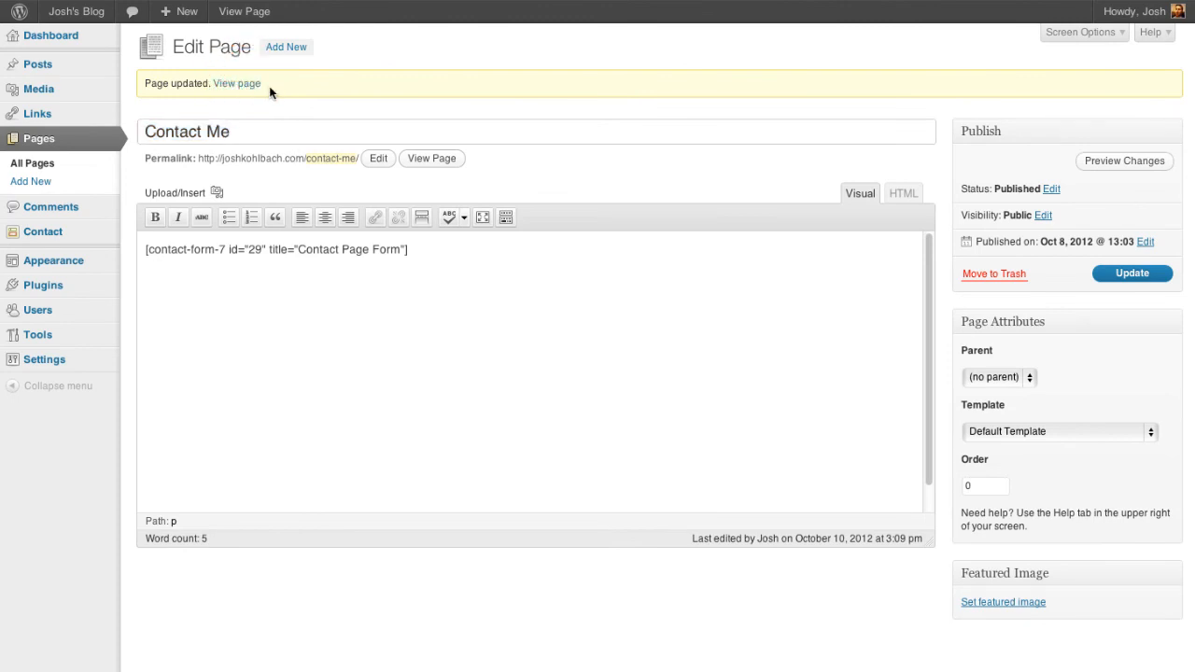
pyautogui.scroll(-2, 504, 232)
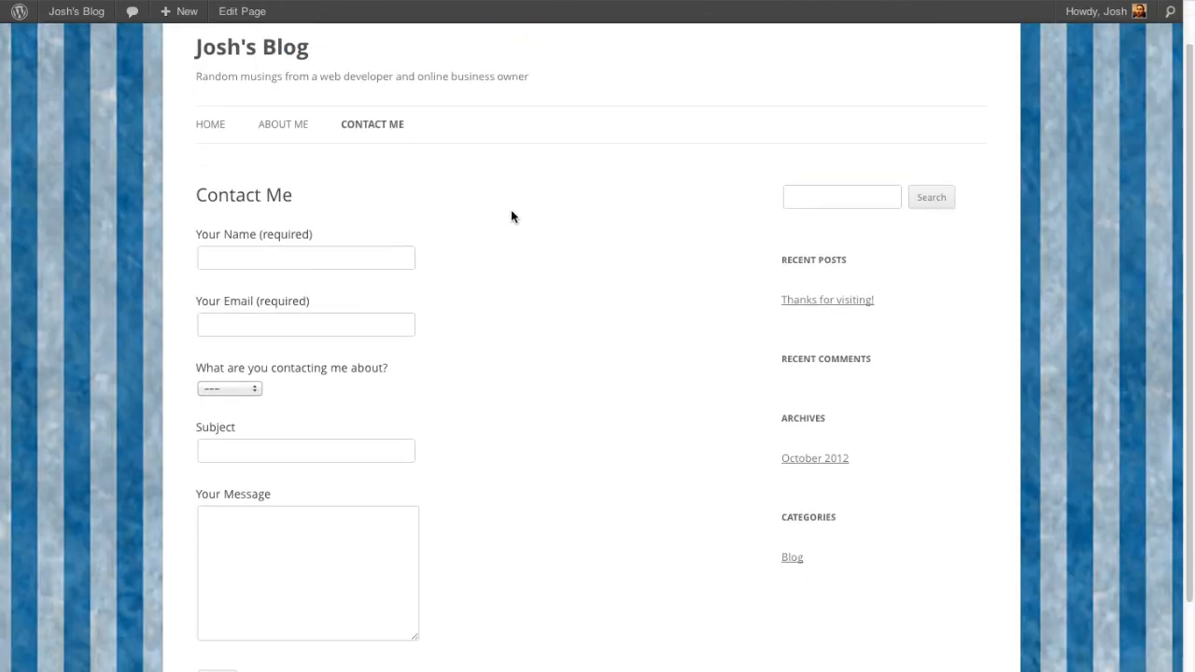
pyautogui.scroll(-1, 224, 224)
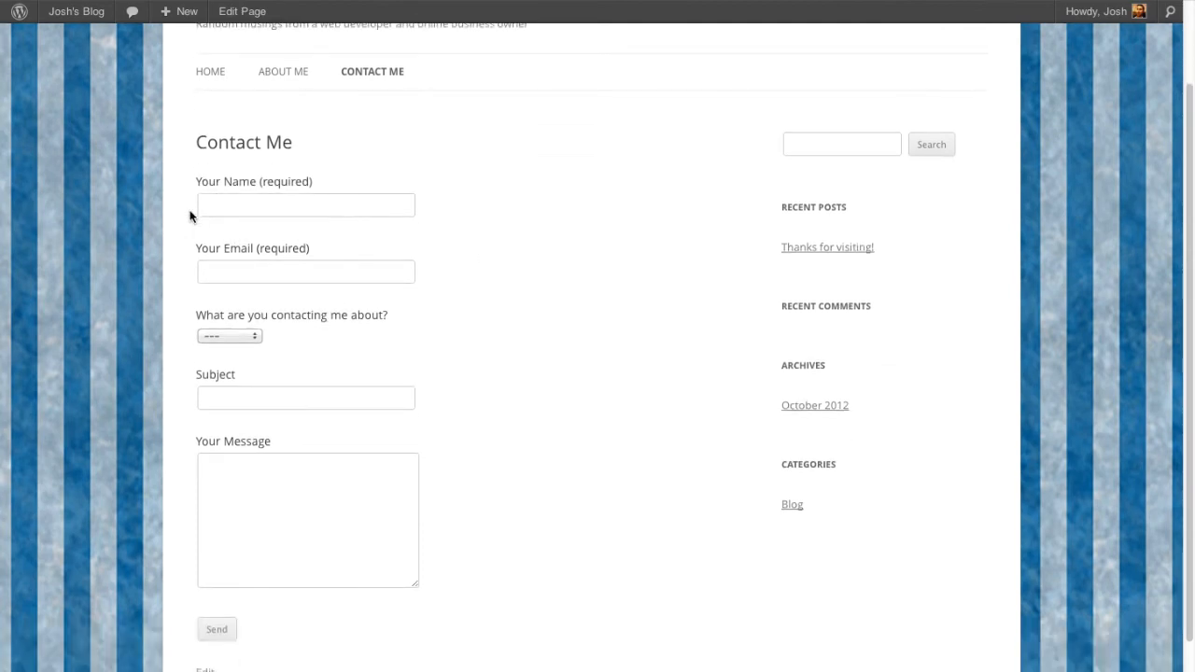
pyautogui.scroll(-2, 190, 215)
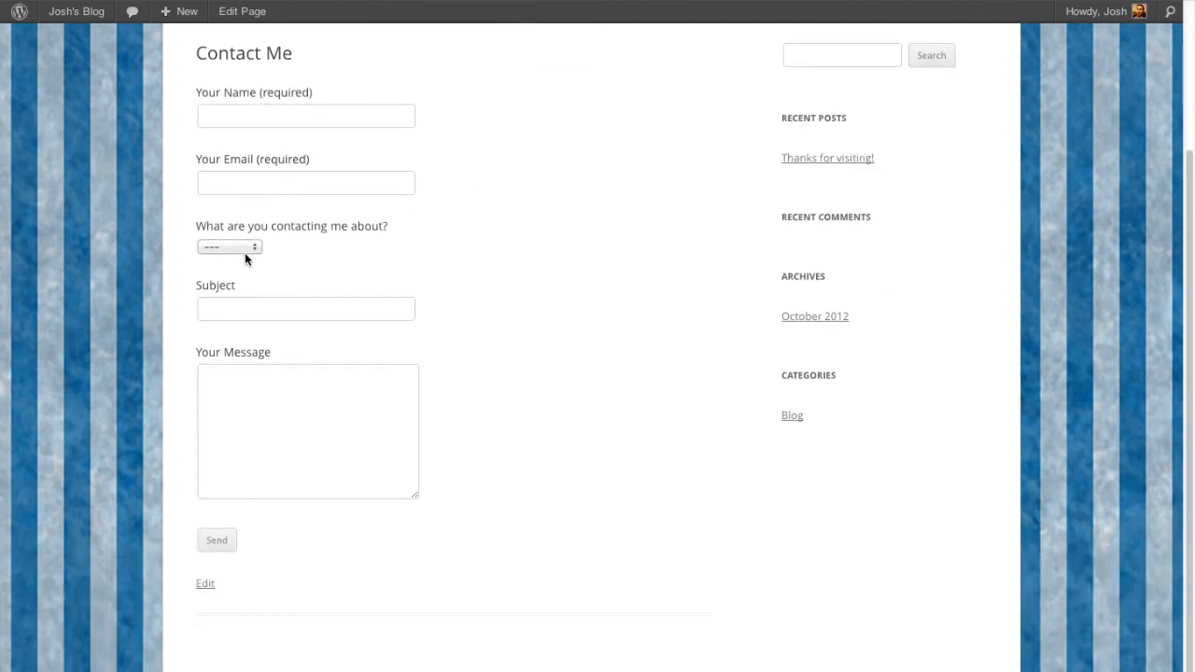
# - Choose Question under "What are you contacting me about?" on the live form and check the Subject and Your Message fields
pyautogui.click(245, 250)
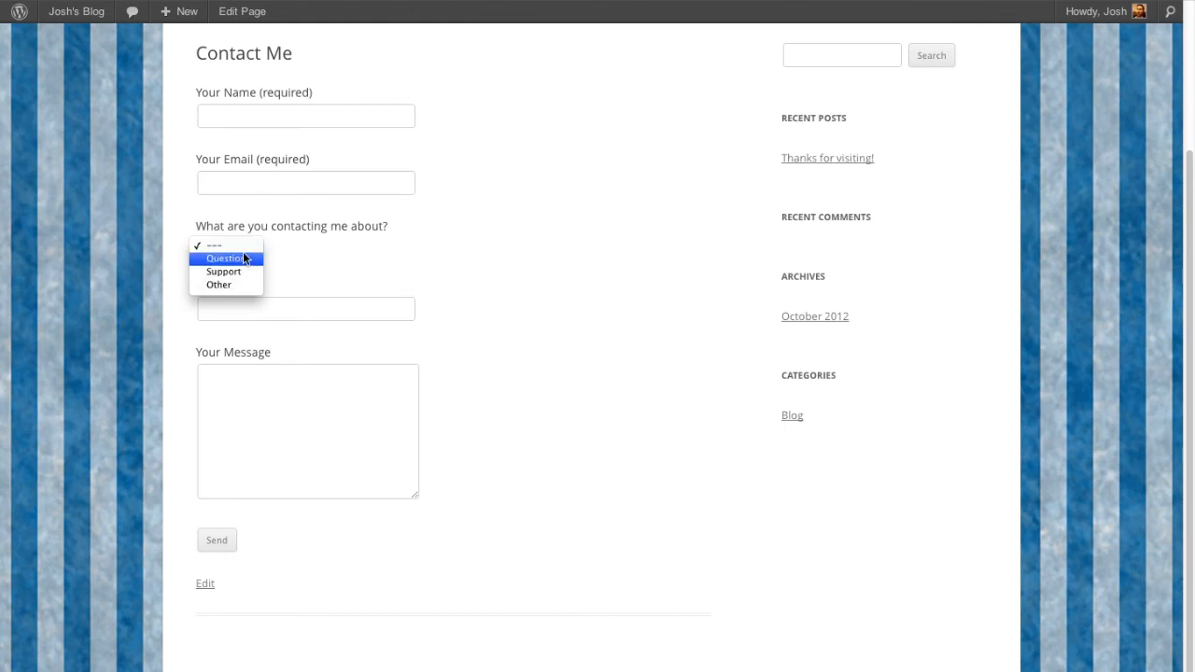
pyautogui.click(241, 259)
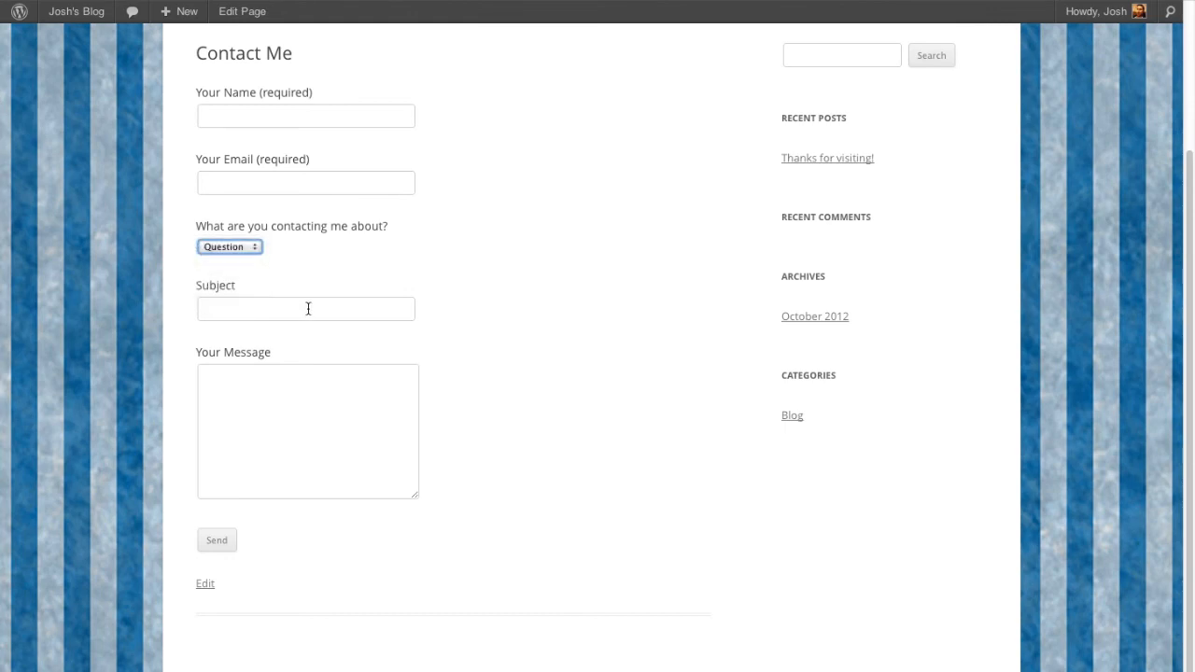
pyautogui.click(308, 308)
pyautogui.click(323, 416)
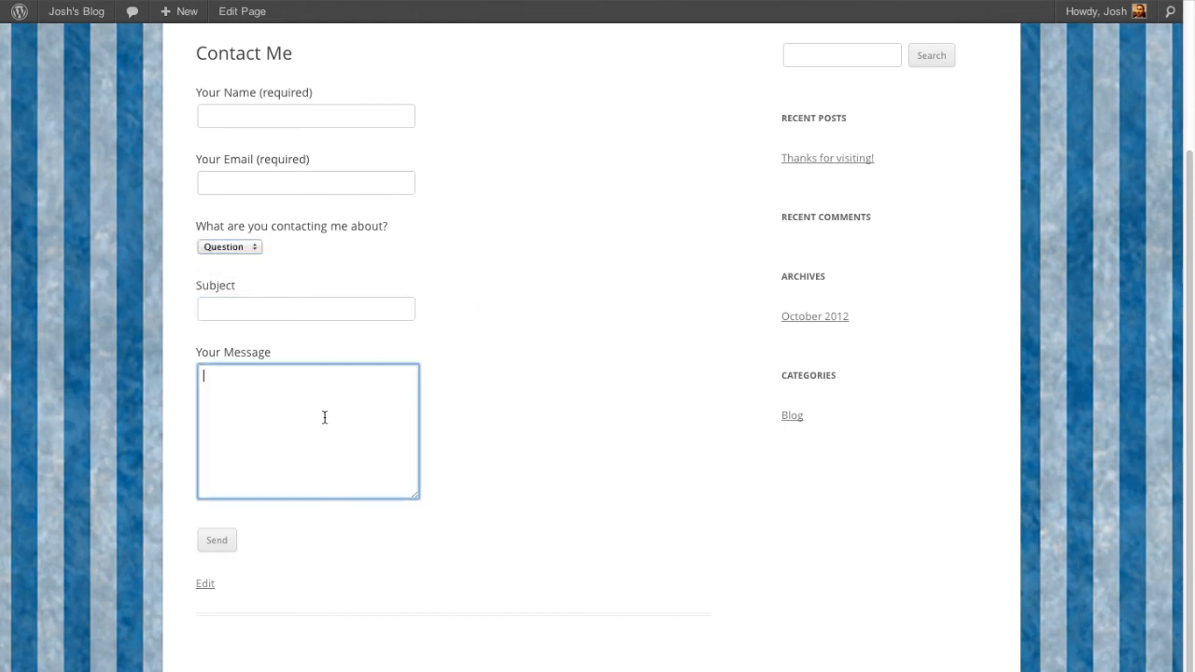
pyautogui.click(551, 408)
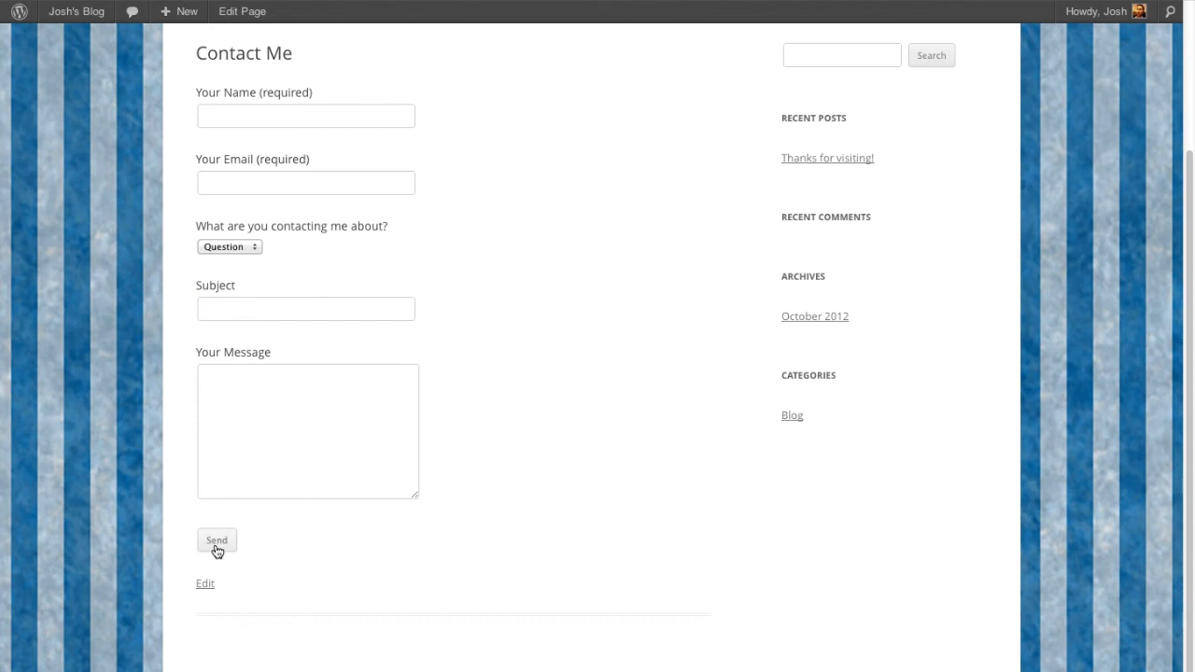
pyautogui.scroll(1, 504, 514)
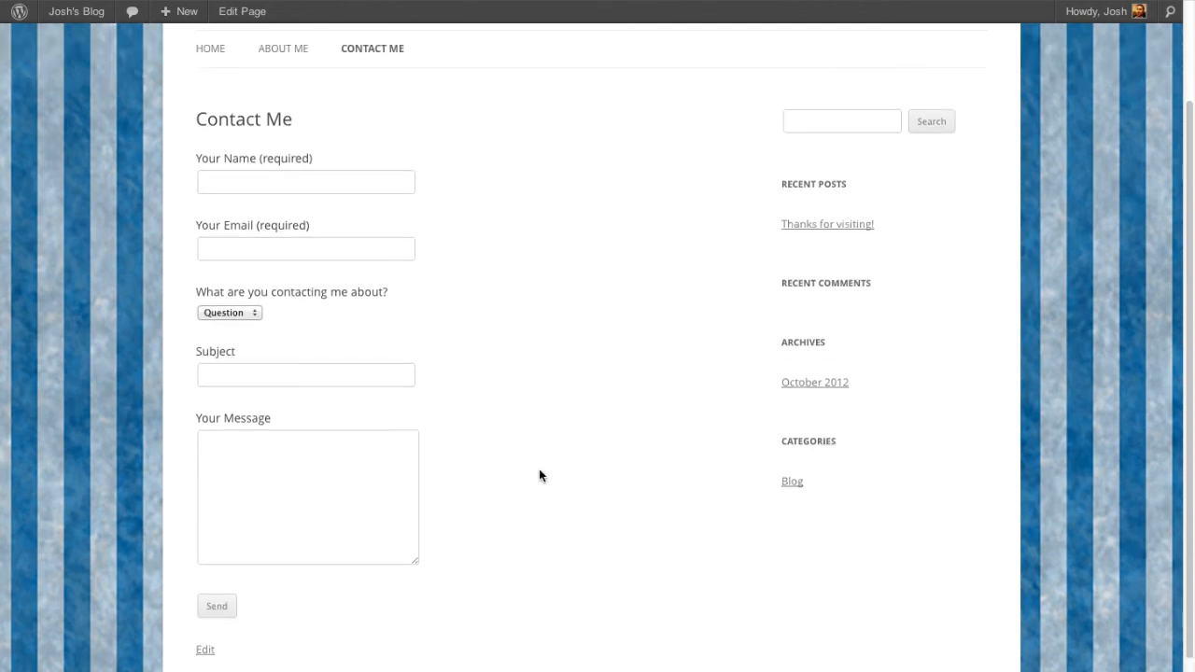
pyautogui.scroll(1, 538, 476)
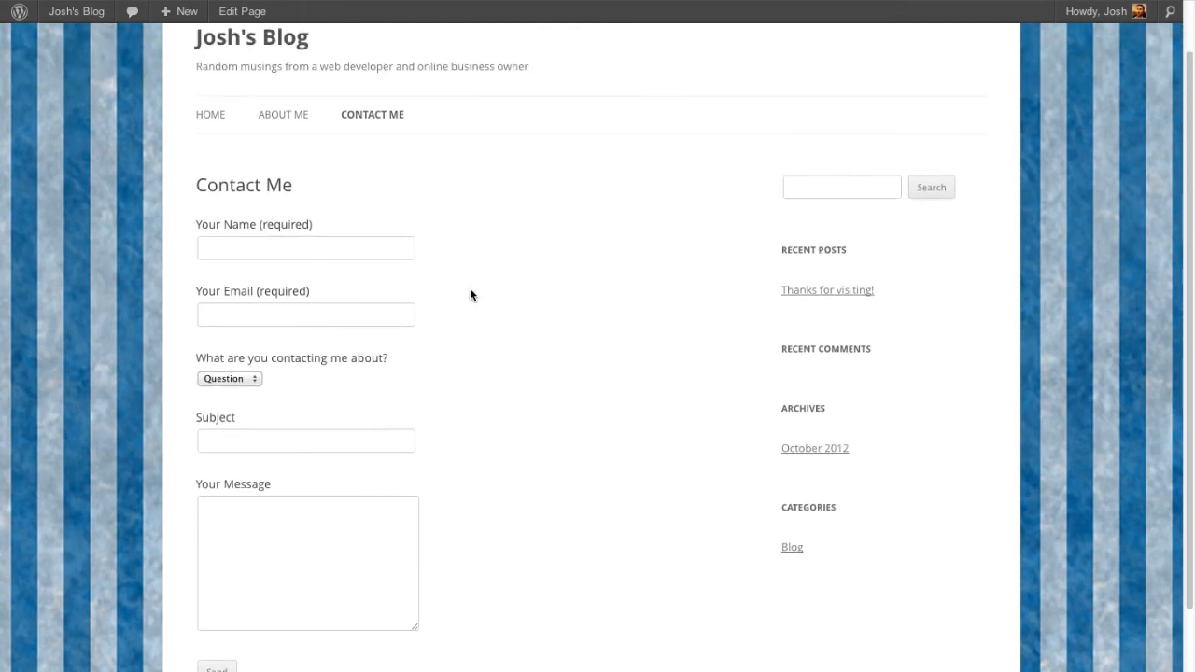